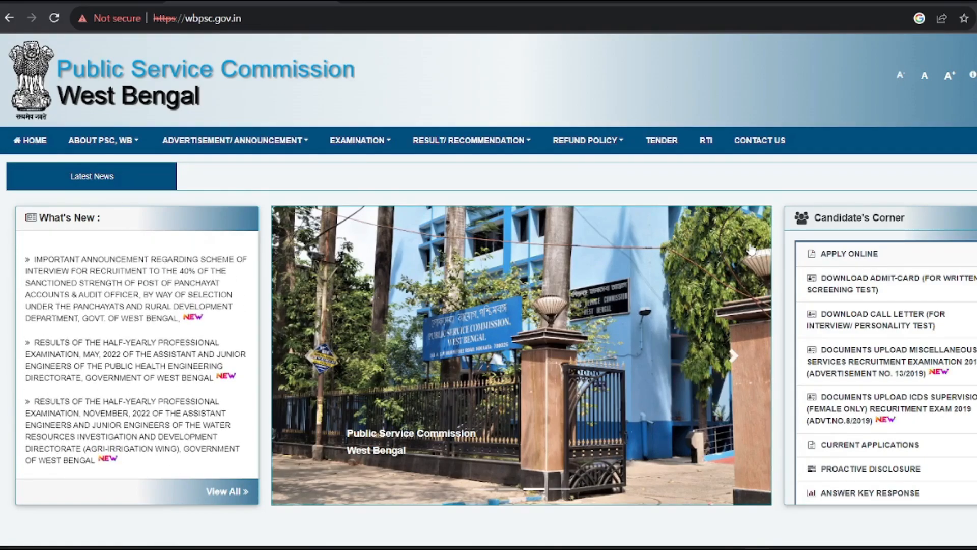
Step: Open the wbpsc.ucanapply.com application portal from APPLY ONLINE under Candidate's Corner
{"action": "left_click", "coordinate": [856, 253]}
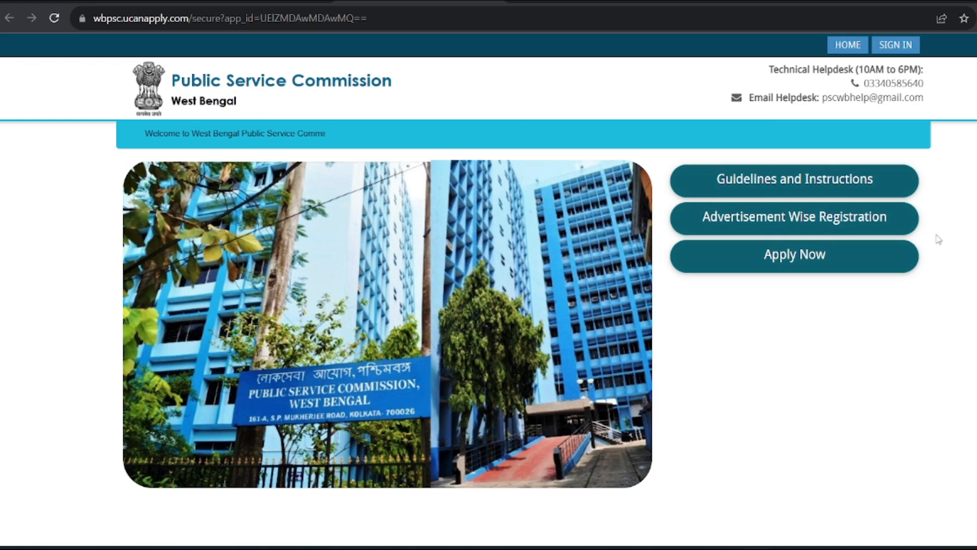
Step: Choose Apply Now for the 11/2023 Miscellaneous Services Recruitment Examination to reach the sign-in form
{"action": "left_click", "coordinate": [813, 263]}
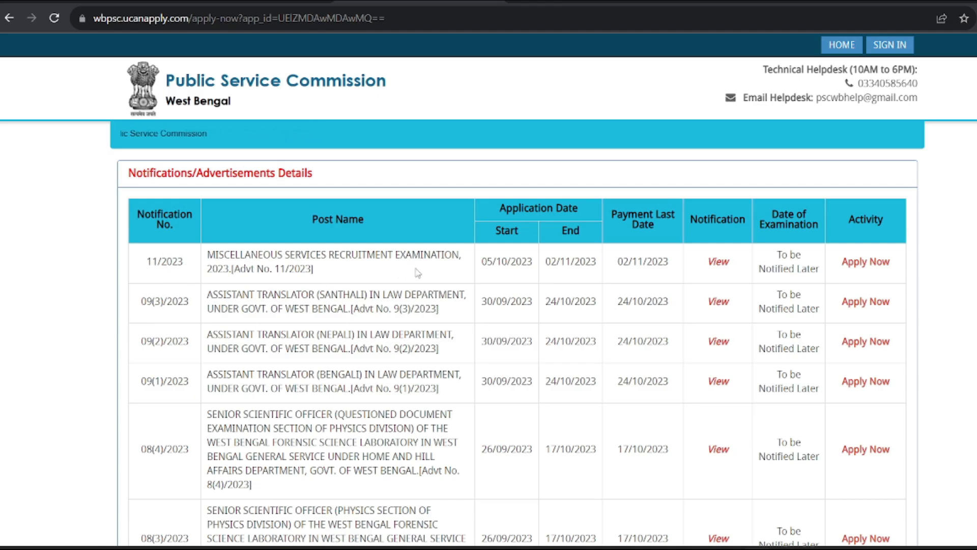
{"action": "left_click", "coordinate": [872, 263]}
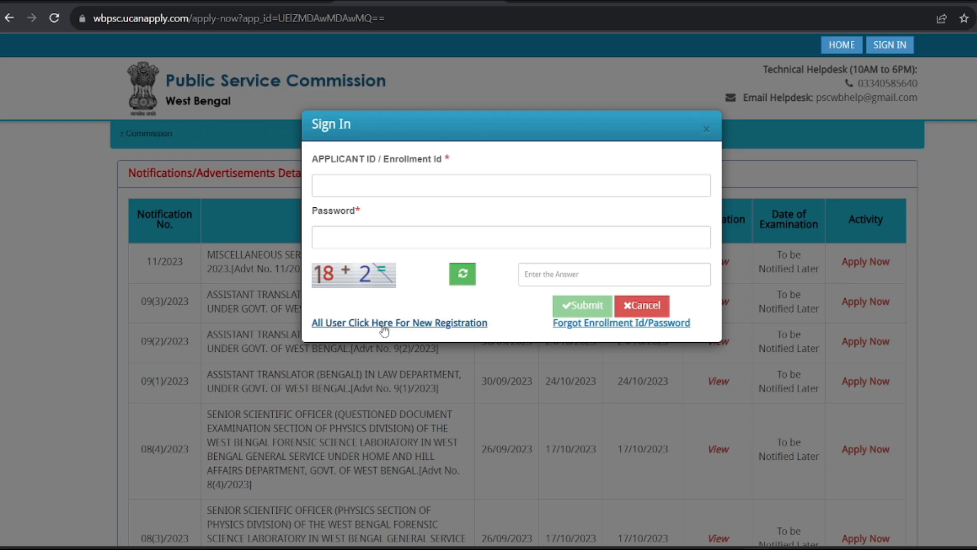
Step: Register for Advt No. 11/2023 with the mobile number and captcha answer 30, then save
{"action": "left_click", "coordinate": [414, 328]}
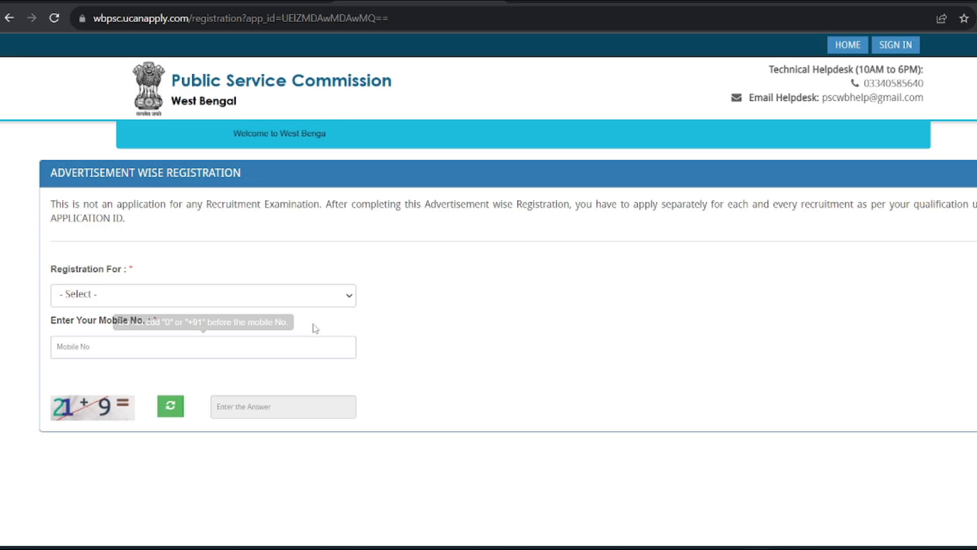
{"action": "left_click", "coordinate": [333, 303]}
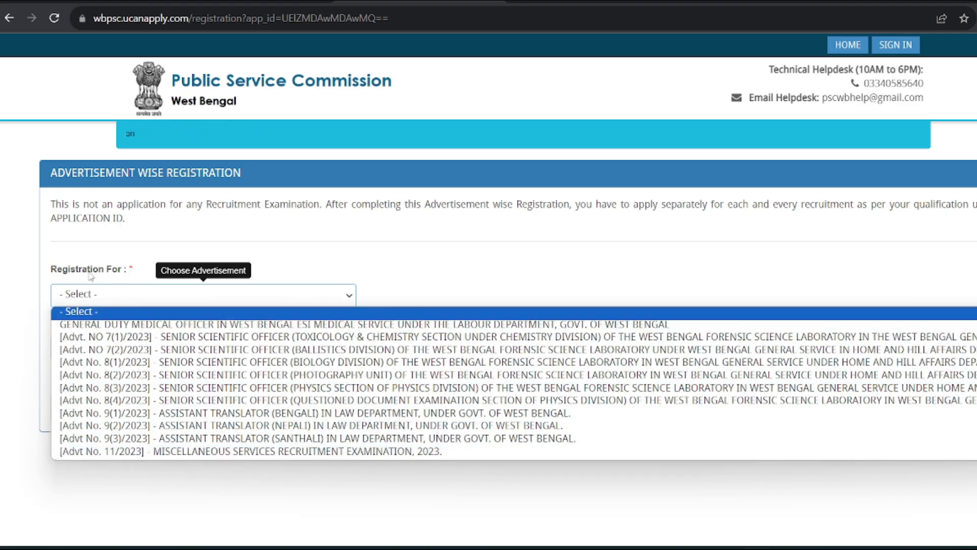
{"action": "left_click", "coordinate": [237, 452]}
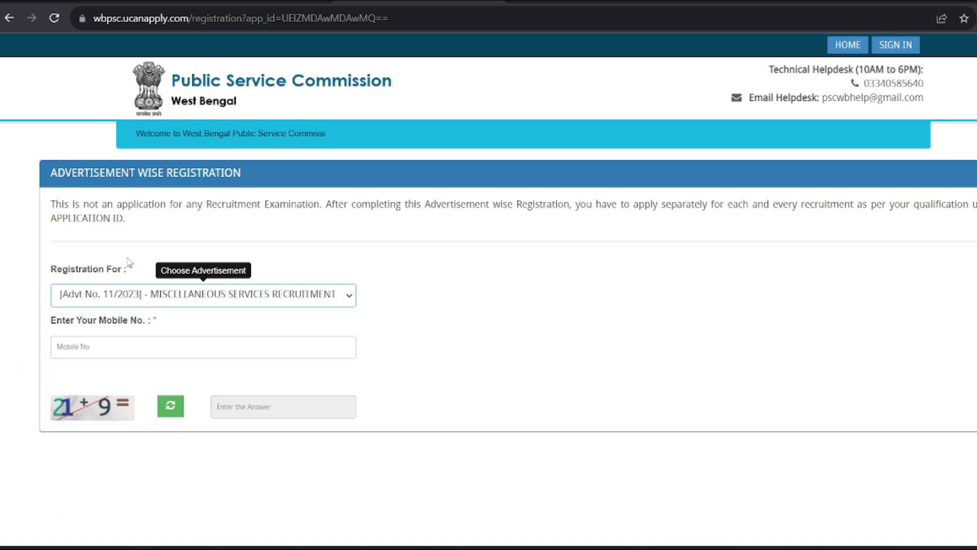
{"action": "left_click", "coordinate": [101, 352]}
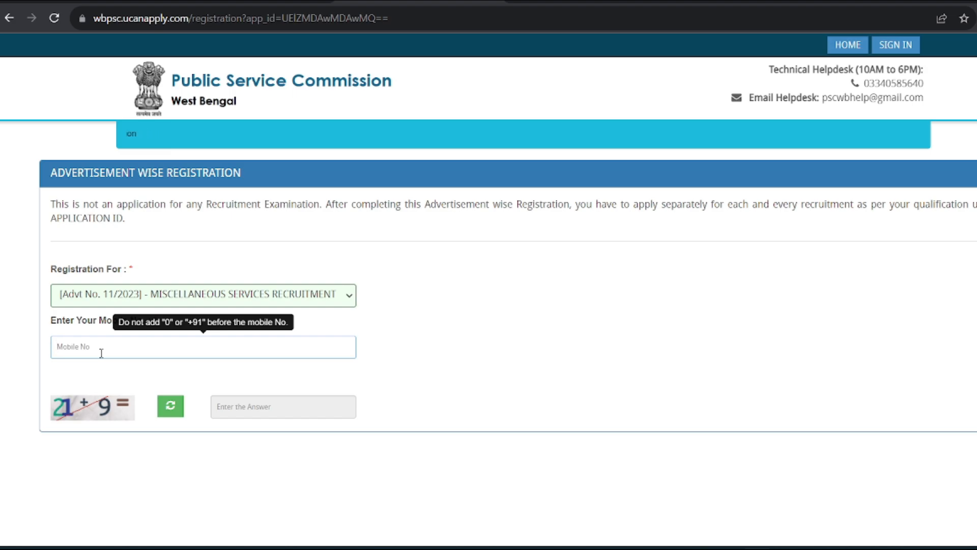
{"action": "left_click", "coordinate": [233, 406]}
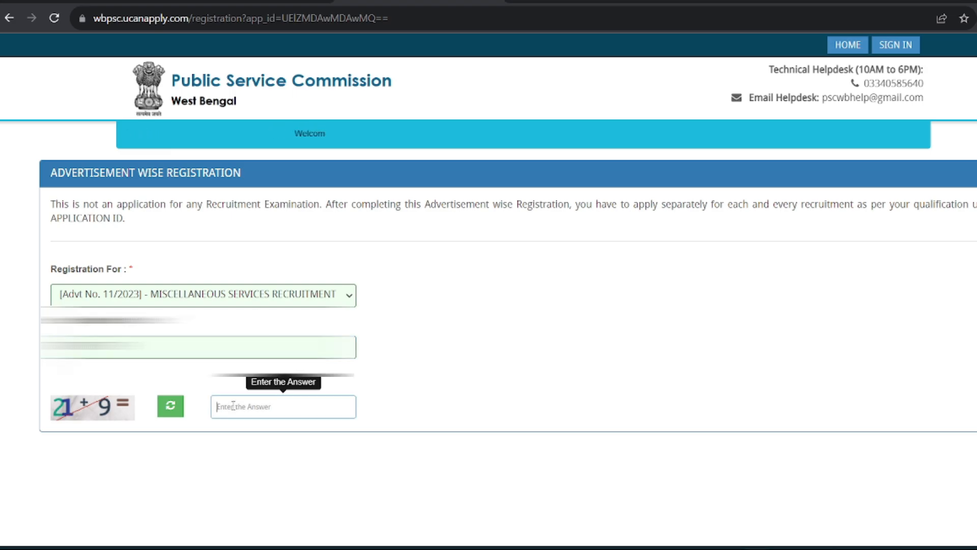
{"action": "type", "text": "30"}
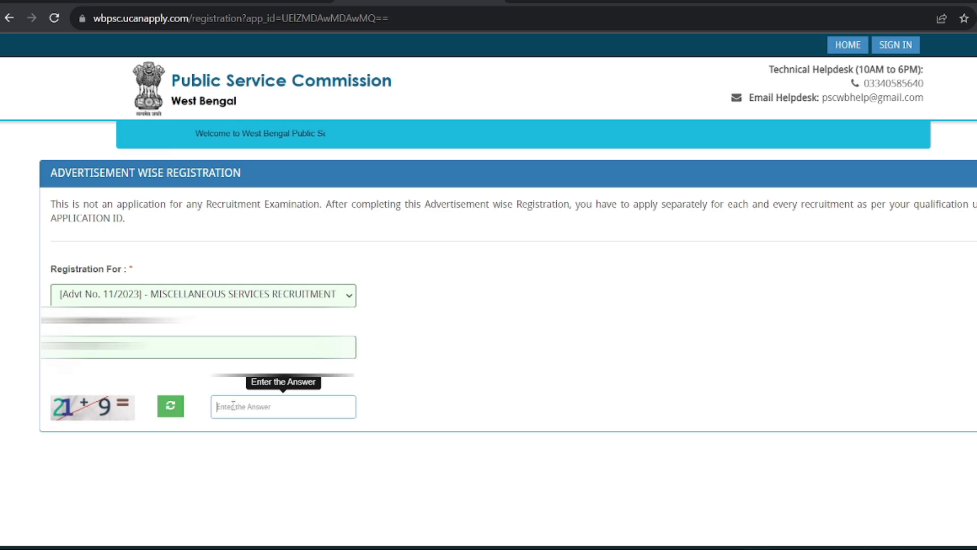
{"action": "left_click", "coordinate": [414, 346]}
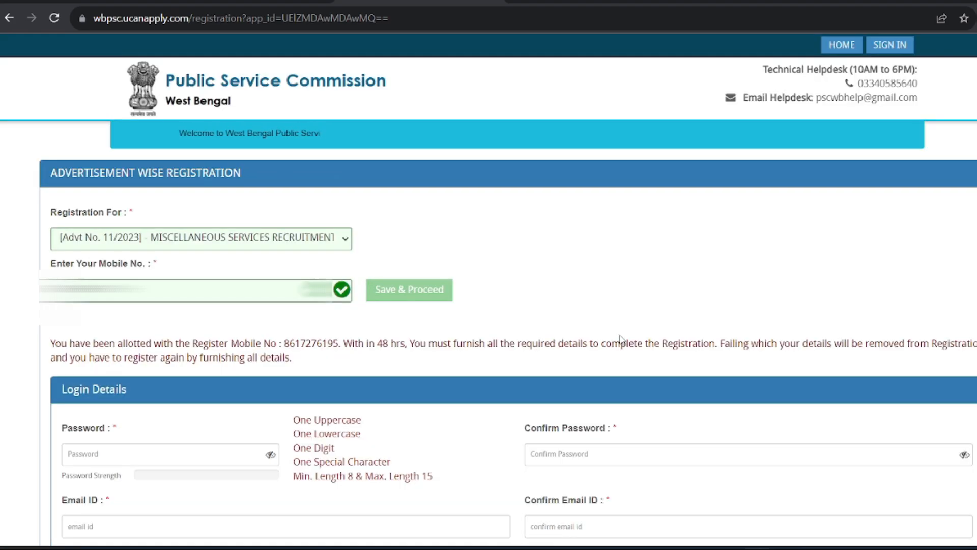
Step: Enter and confirm an Extra Strong password, then fill in and confirm the e-mail address
{"action": "scroll", "coordinate": [613, 368], "scroll_direction": "down", "scroll_amount": 4}
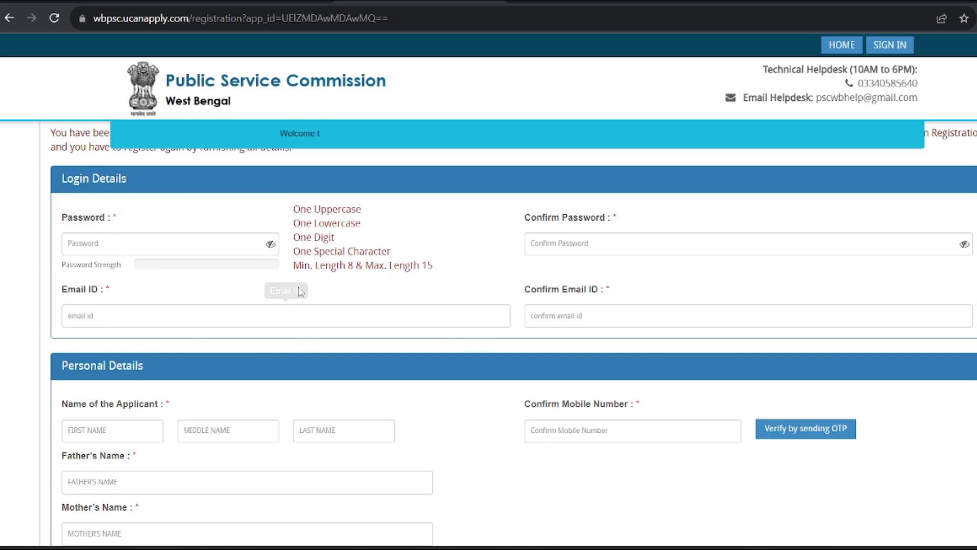
{"action": "left_click", "coordinate": [131, 247]}
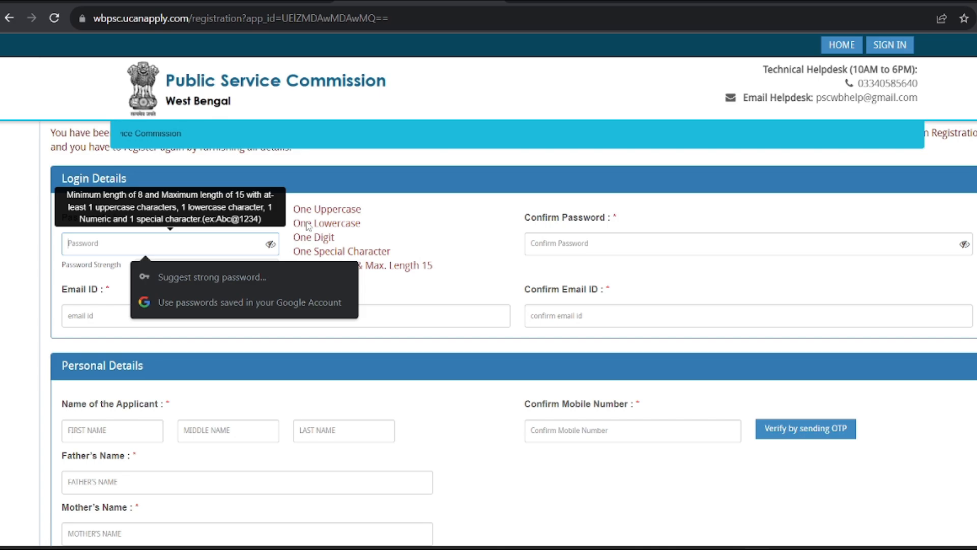
{"action": "key", "text": "Caps_Lock"}
{"action": "type", "text": "A"}
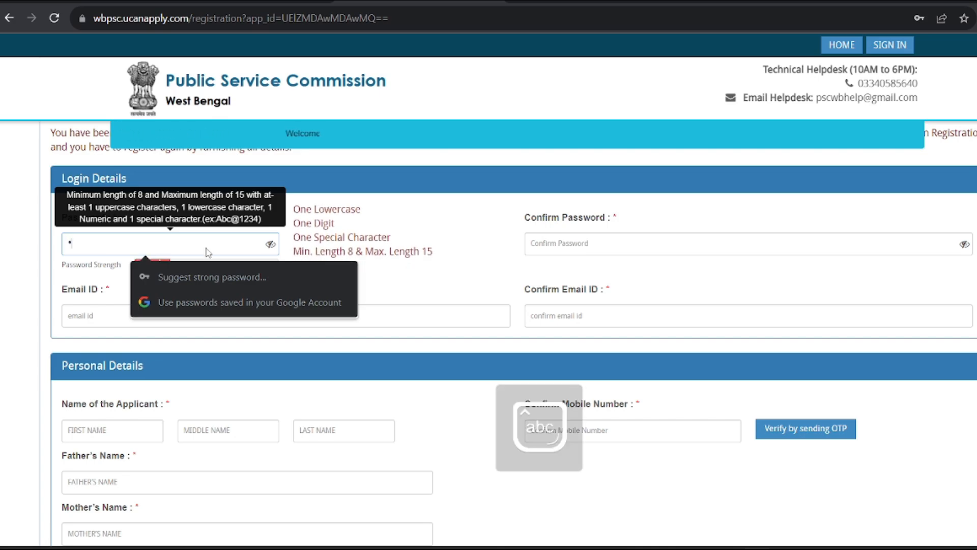
{"action": "type", "text": "*******"}
{"action": "left_click", "coordinate": [554, 245]}
{"action": "type", "text": "***"}
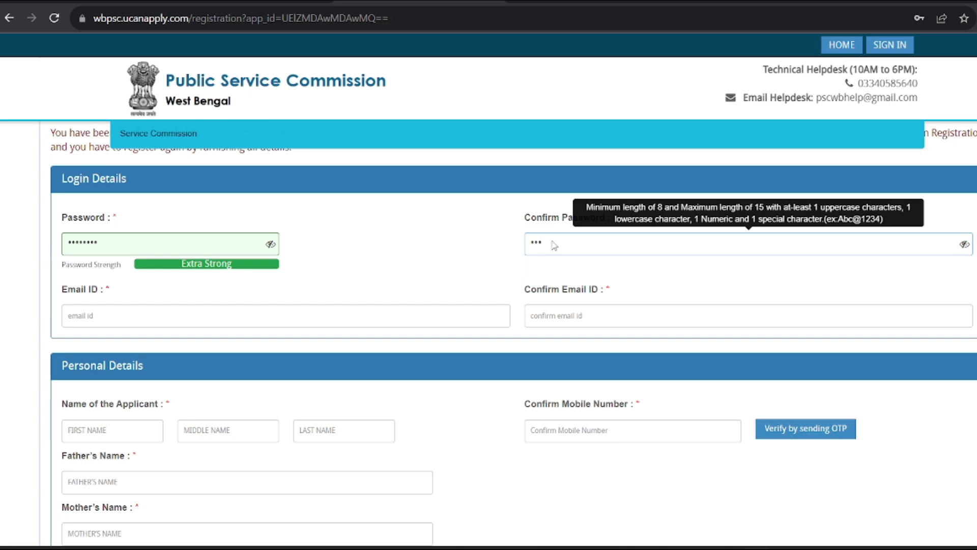
{"action": "type", "text": "*****"}
{"action": "left_click", "coordinate": [366, 326]}
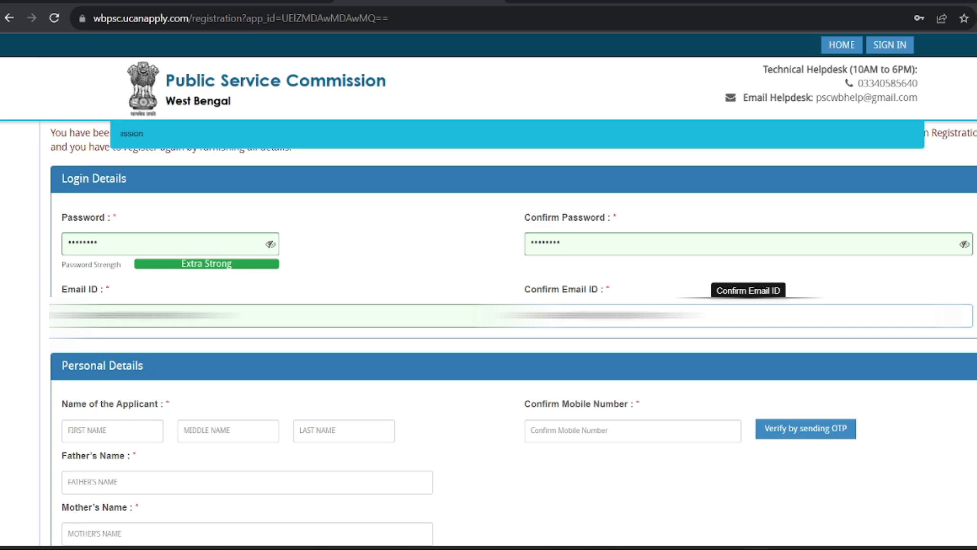
{"action": "scroll", "coordinate": [321, 458], "scroll_direction": "down", "scroll_amount": 4}
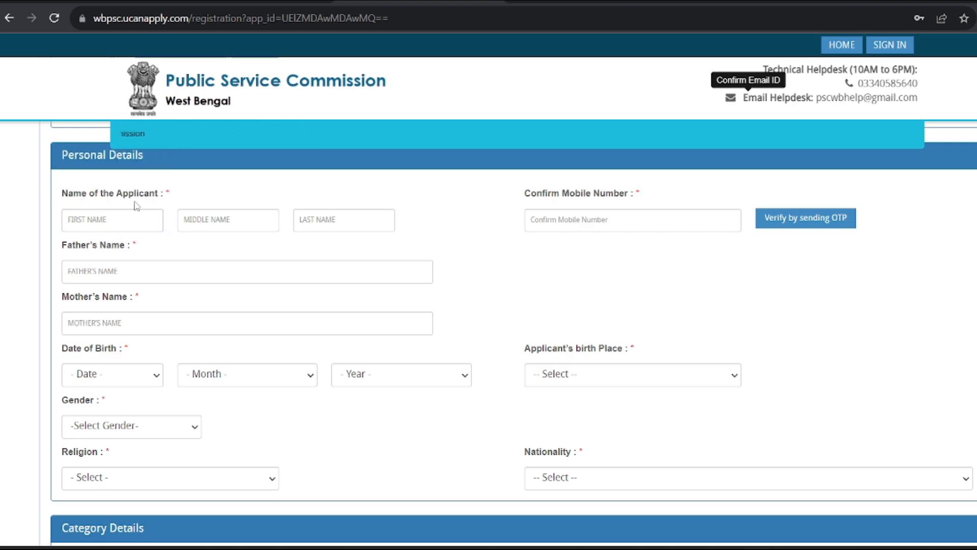
Step: Enter the applicant's first and last name and re-enter the mobile number to confirm it
{"action": "left_click", "coordinate": [116, 224]}
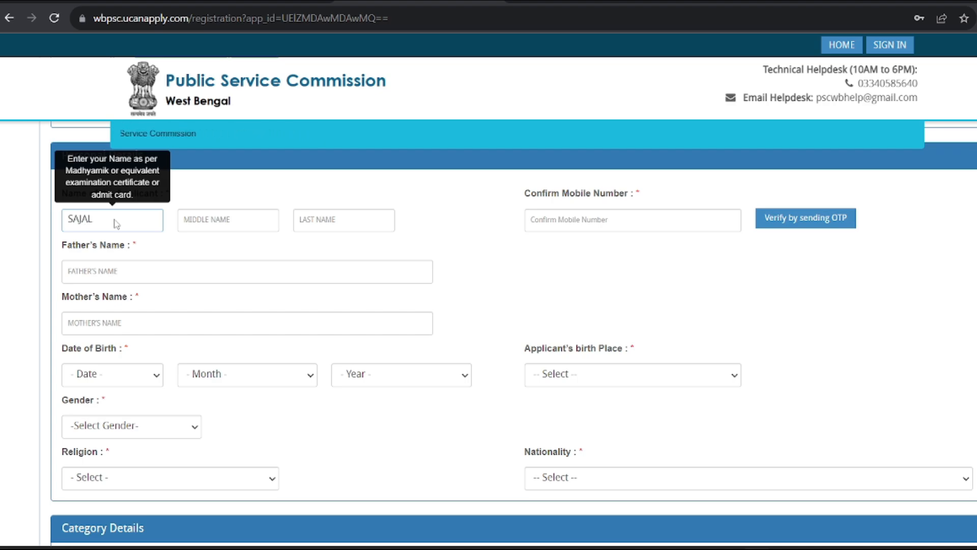
{"action": "left_click", "coordinate": [300, 222]}
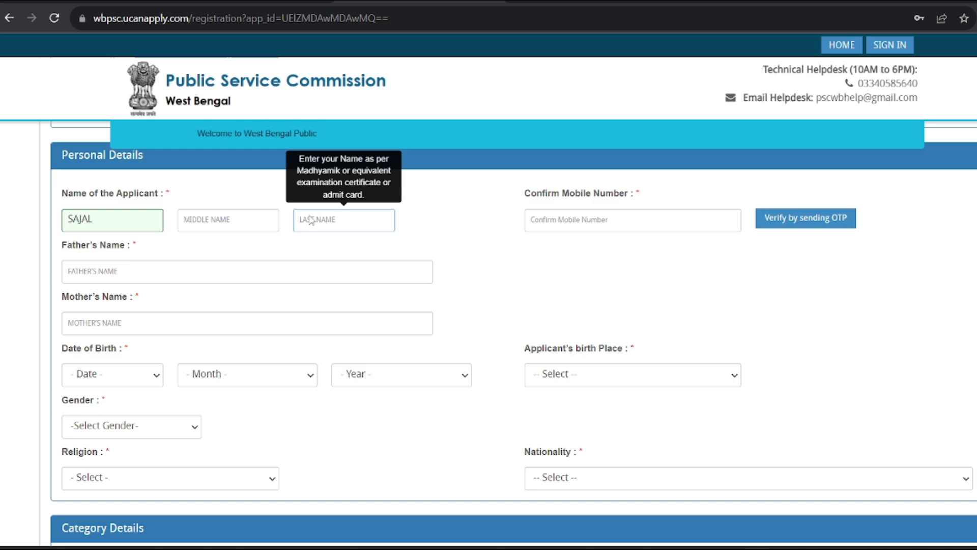
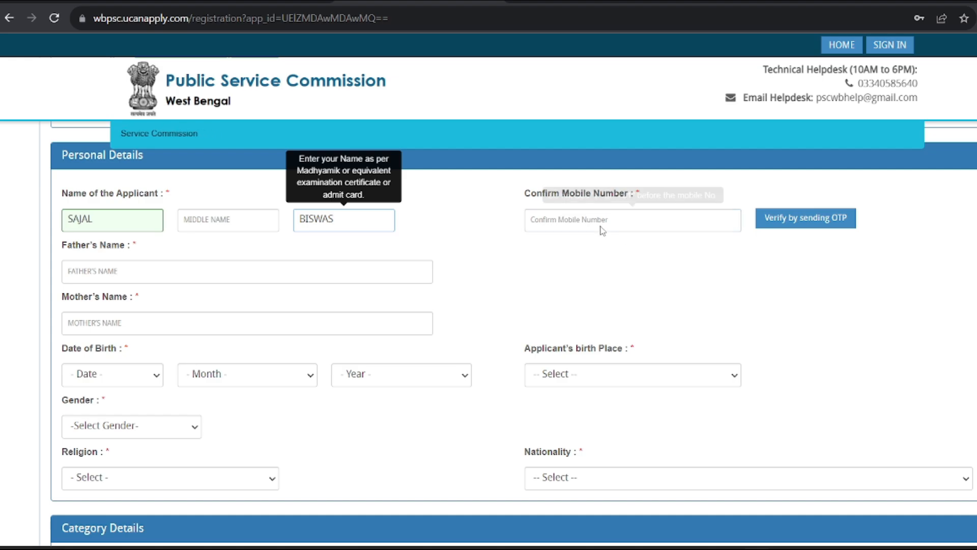
{"action": "left_click", "coordinate": [576, 226]}
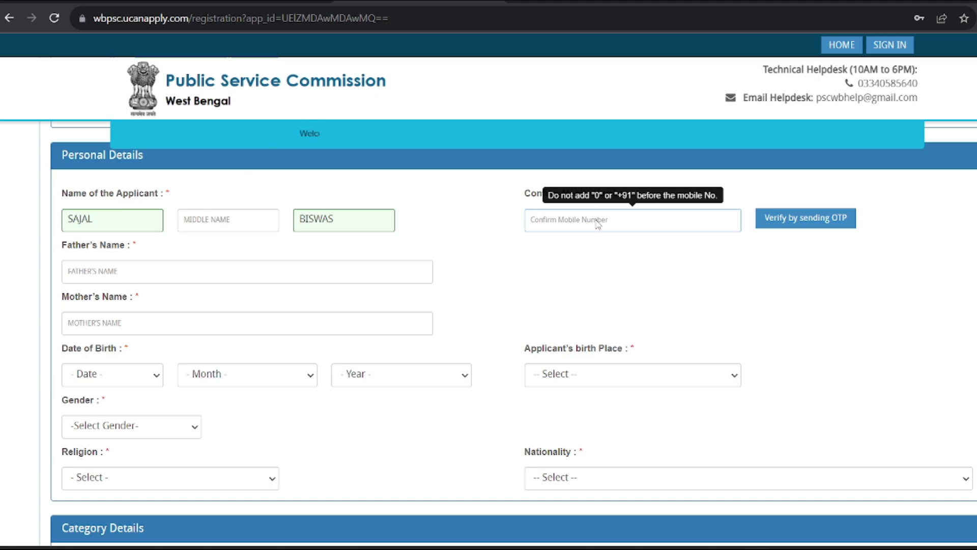
{"action": "type", "text": "9"}
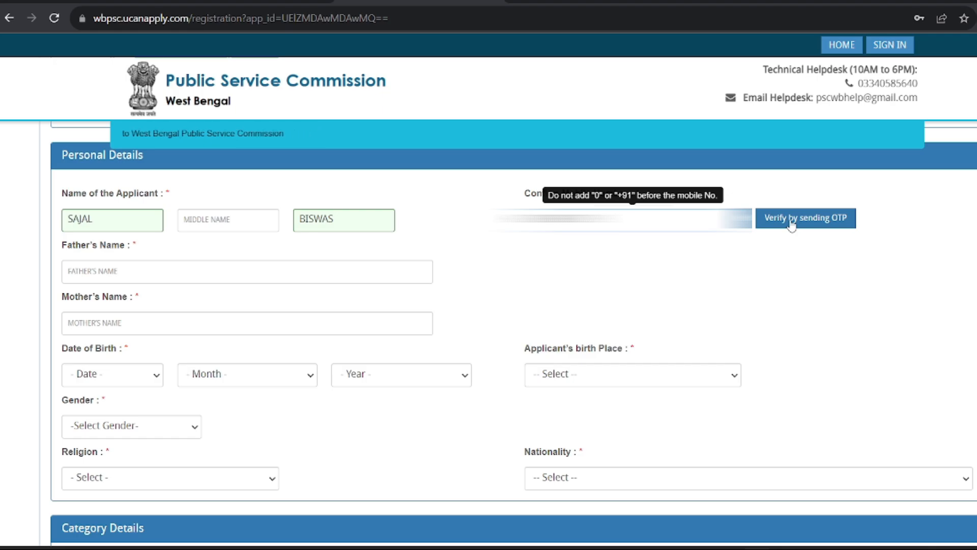
Step: Send an OTP to the mobile number and submit the received code to verify it
{"action": "left_click", "coordinate": [791, 226]}
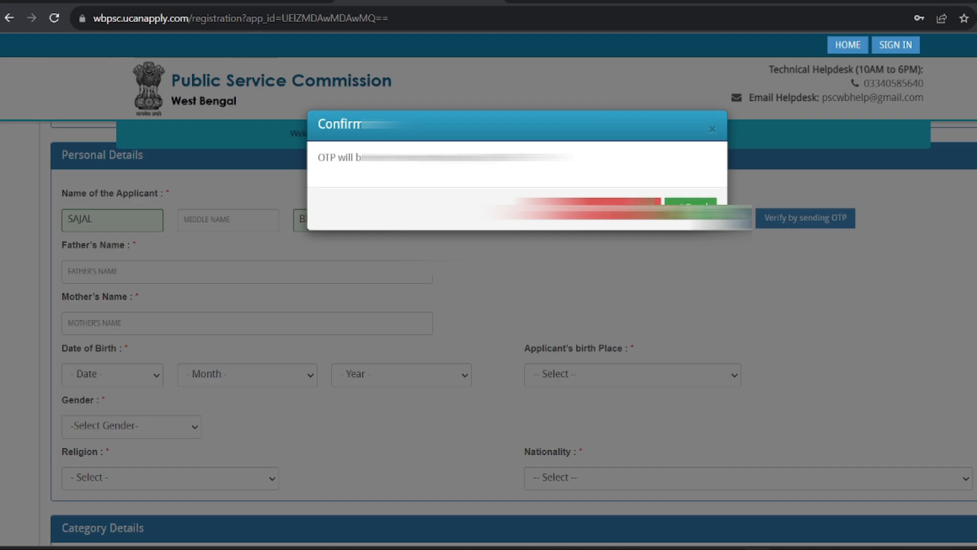
{"action": "left_click", "coordinate": [691, 207]}
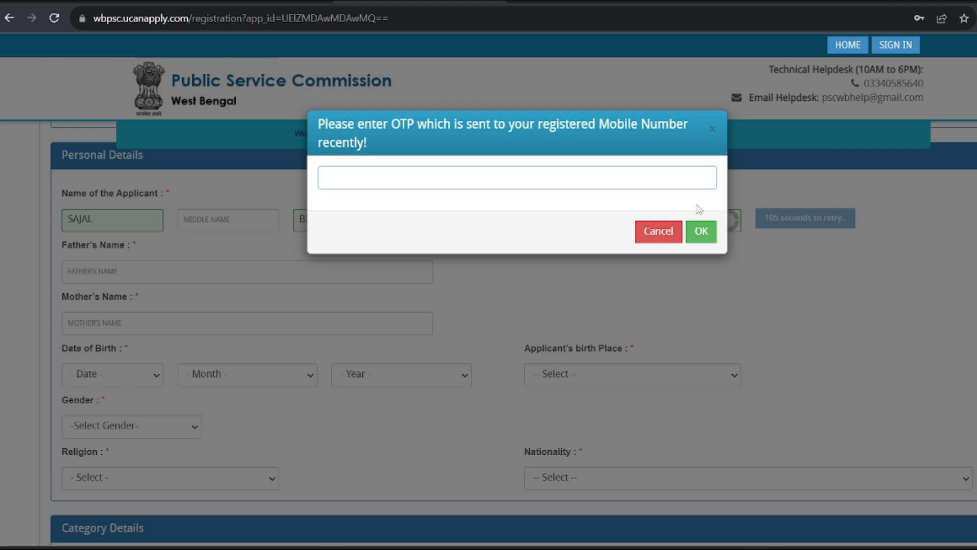
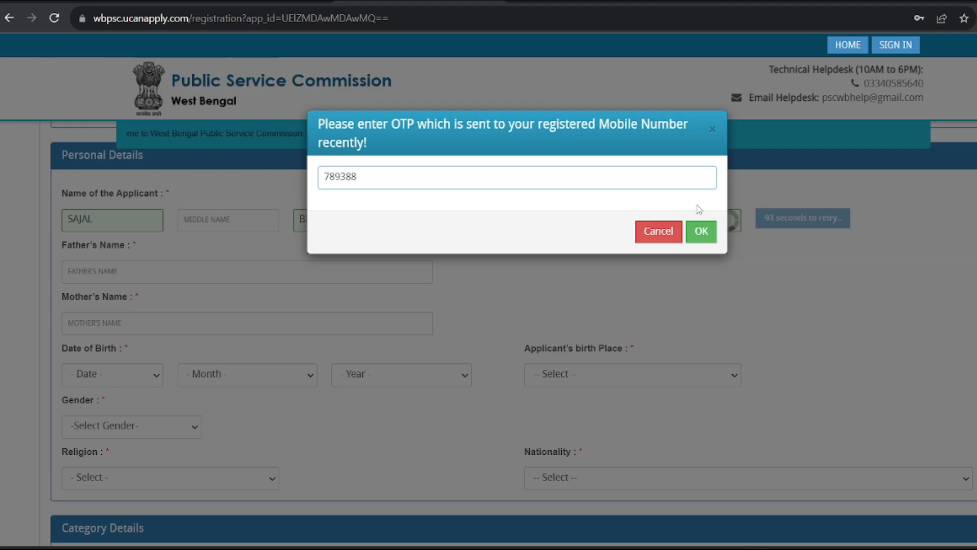
{"action": "left_click", "coordinate": [698, 234]}
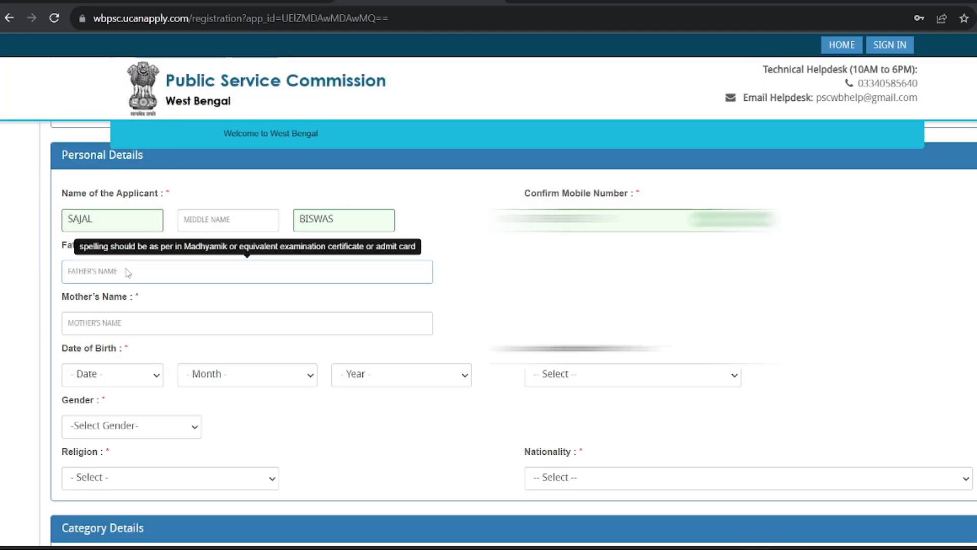
{"action": "scroll", "coordinate": [203, 279], "scroll_direction": "down", "scroll_amount": 1}
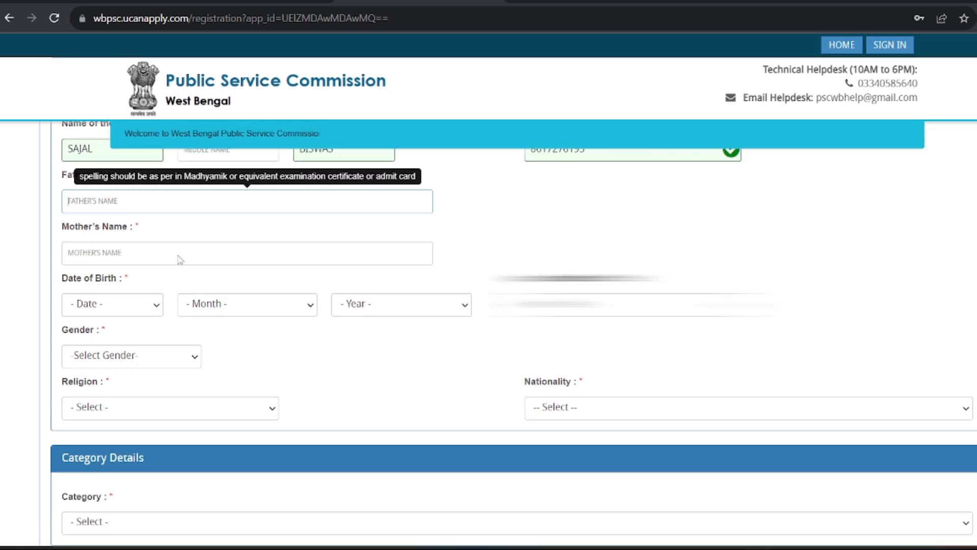
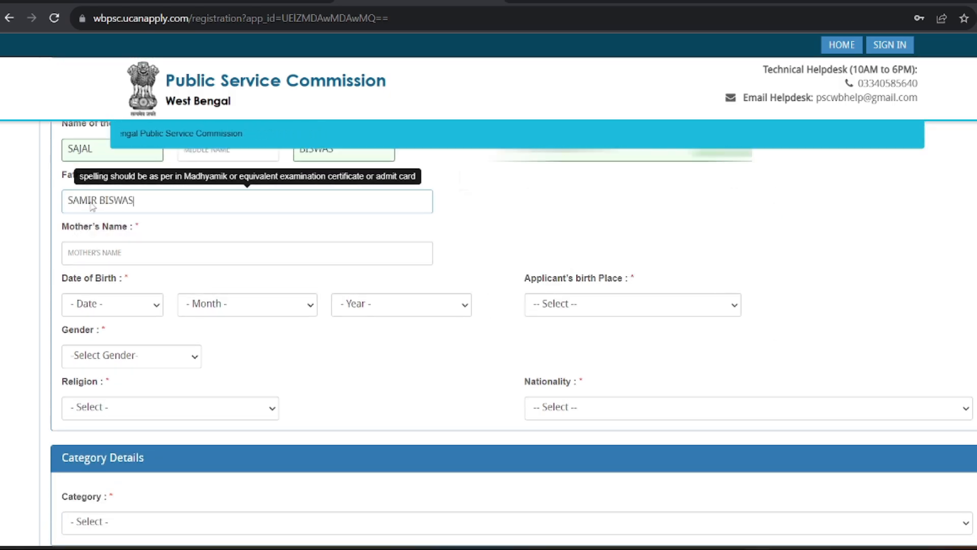
{"action": "left_click", "coordinate": [168, 254]}
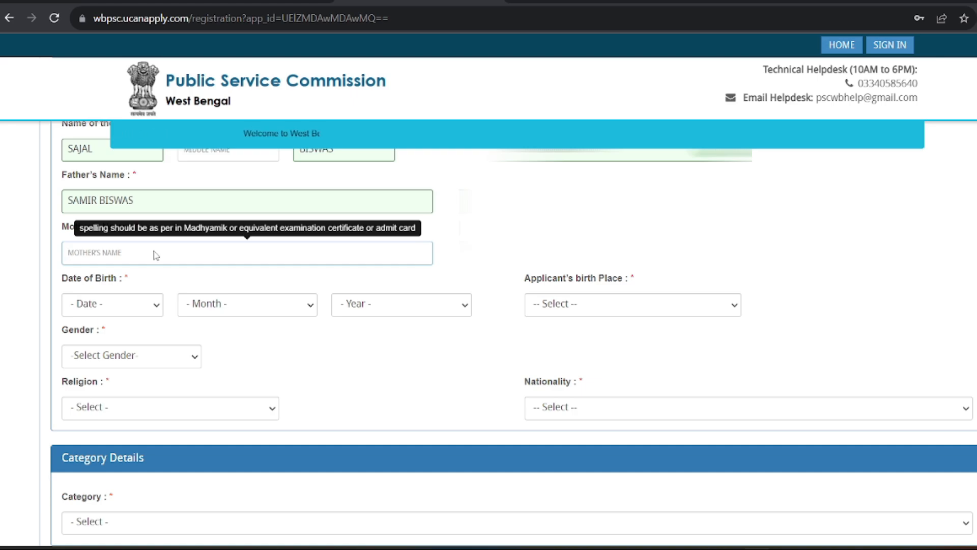
{"action": "type", "text": "I BISWAS"}
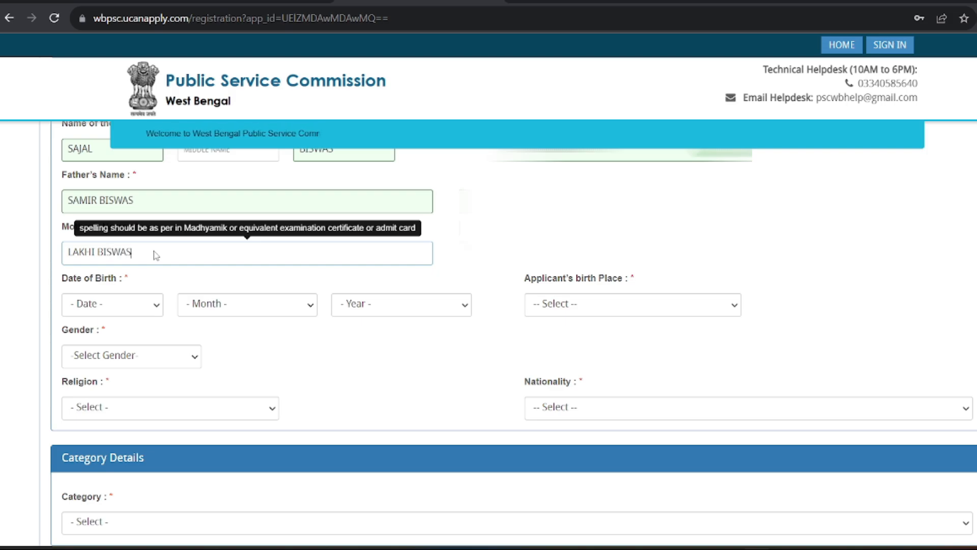
{"action": "left_click", "coordinate": [93, 304]}
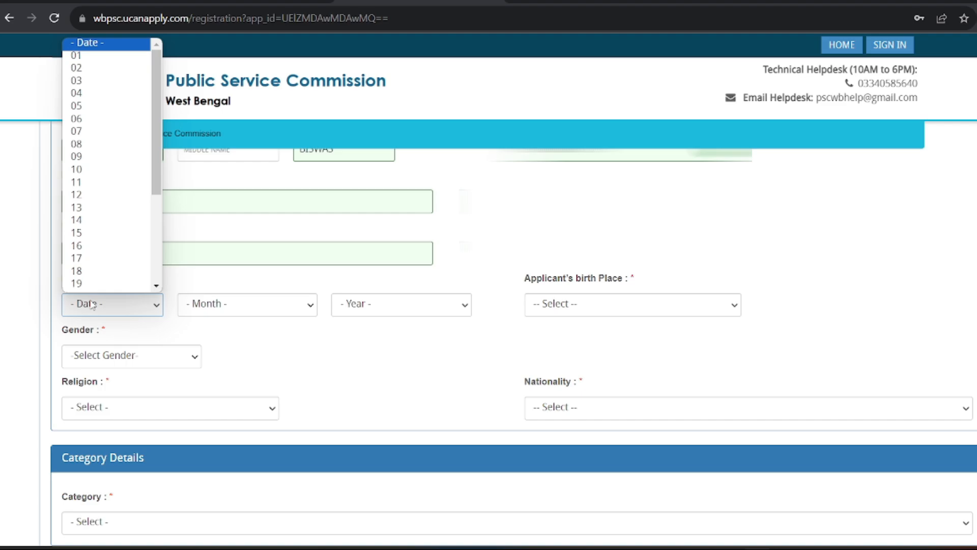
{"action": "left_click", "coordinate": [95, 246]}
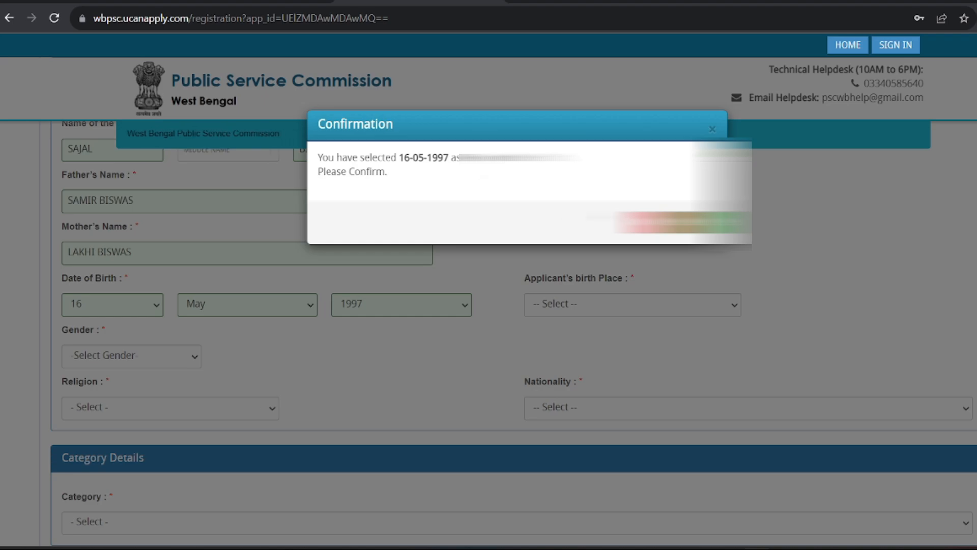
{"action": "left_click", "coordinate": [698, 222]}
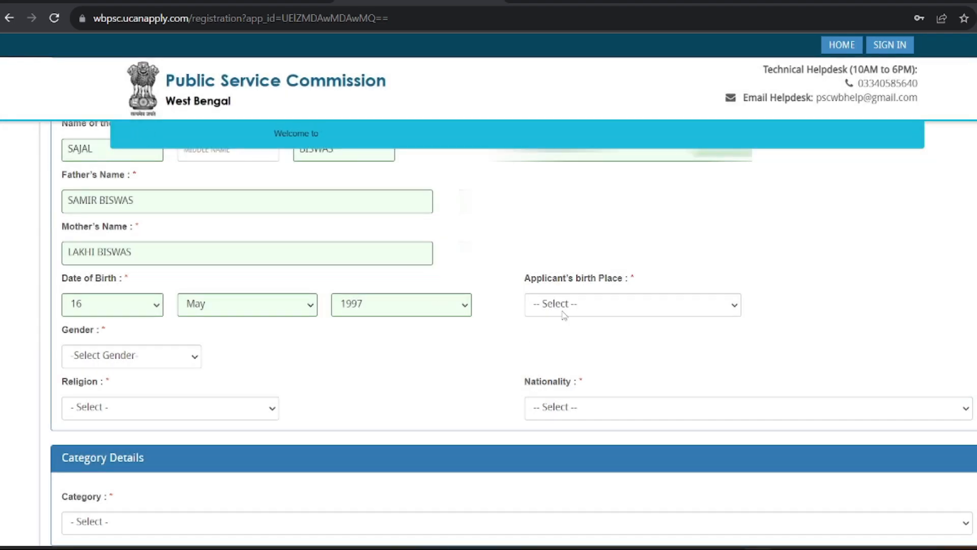
{"action": "left_click", "coordinate": [573, 304]}
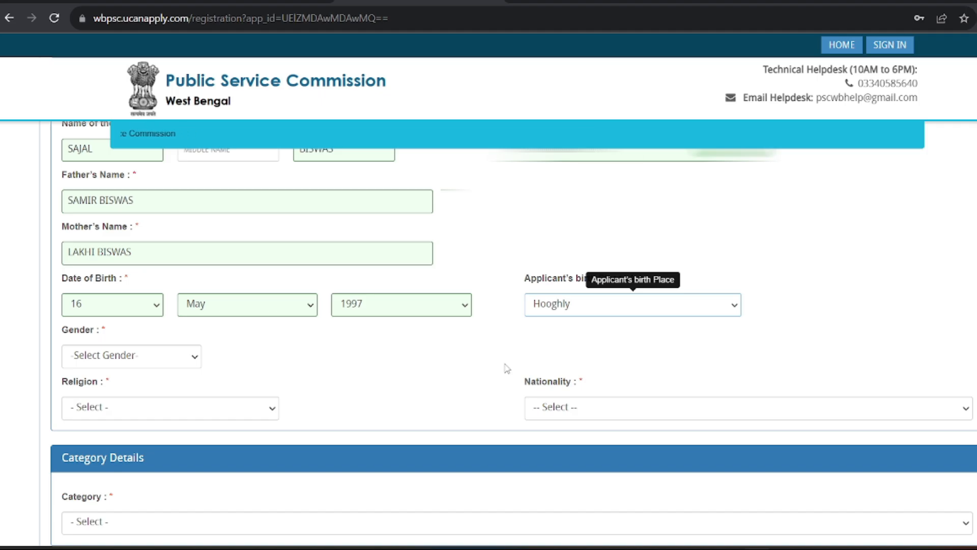
Step: Set gender Male, religion Hindu, nationality Indian By Birth and category GENERAL
{"action": "scroll", "coordinate": [567, 290], "scroll_direction": "down", "scroll_amount": 1}
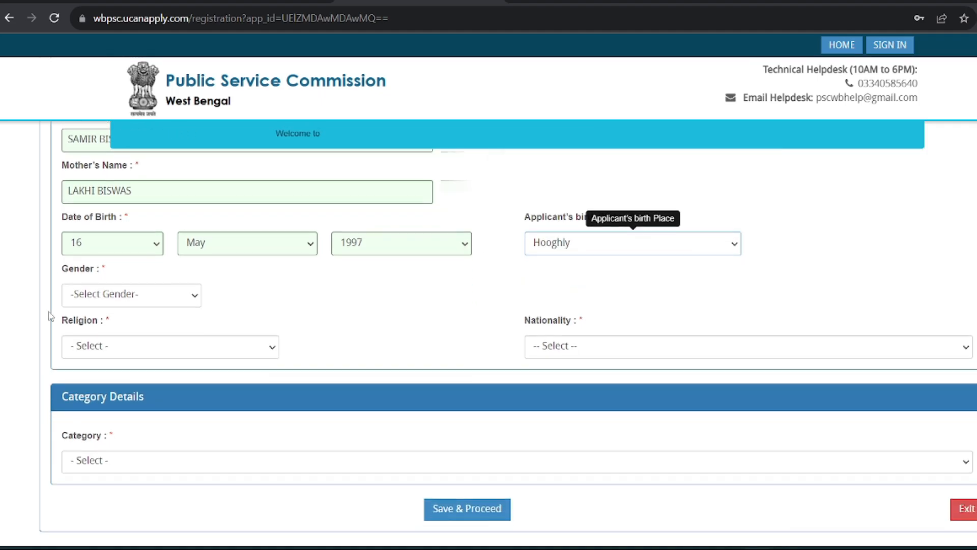
{"action": "left_click", "coordinate": [121, 296]}
{"action": "left_click", "coordinate": [122, 326]}
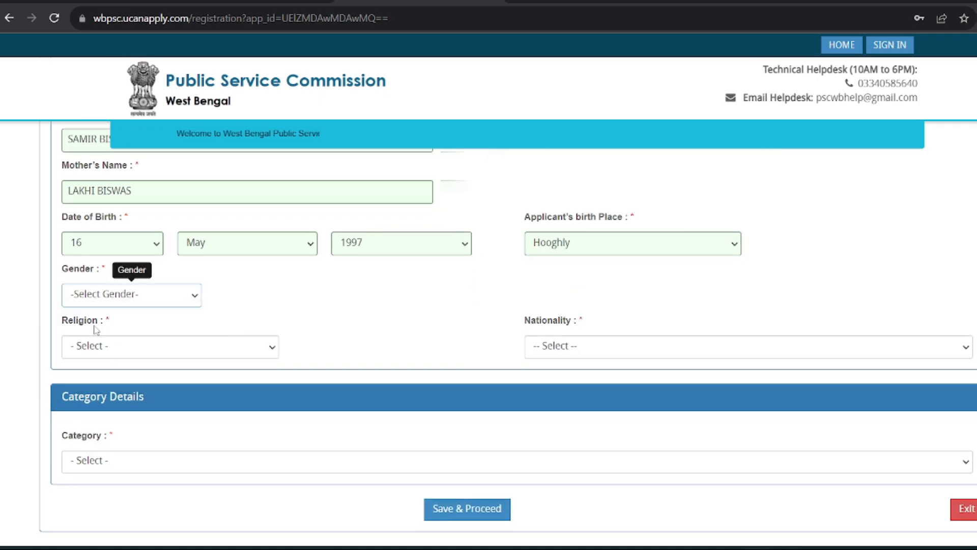
{"action": "left_click", "coordinate": [700, 222]}
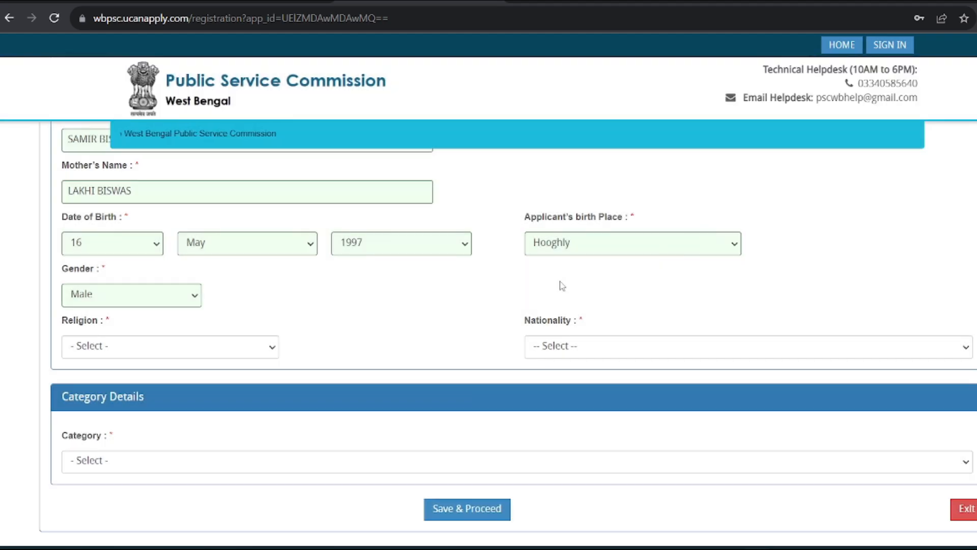
{"action": "left_click", "coordinate": [216, 352]}
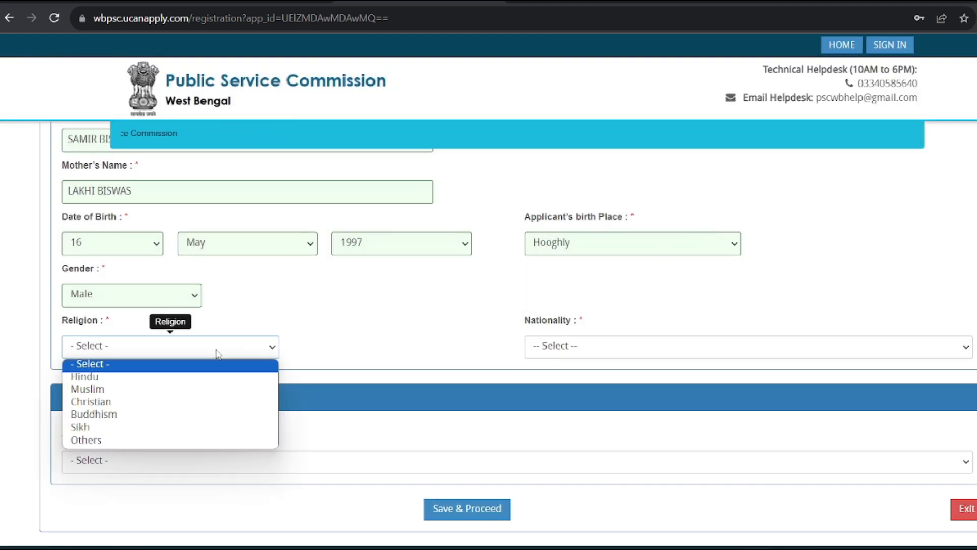
{"action": "left_click", "coordinate": [95, 378]}
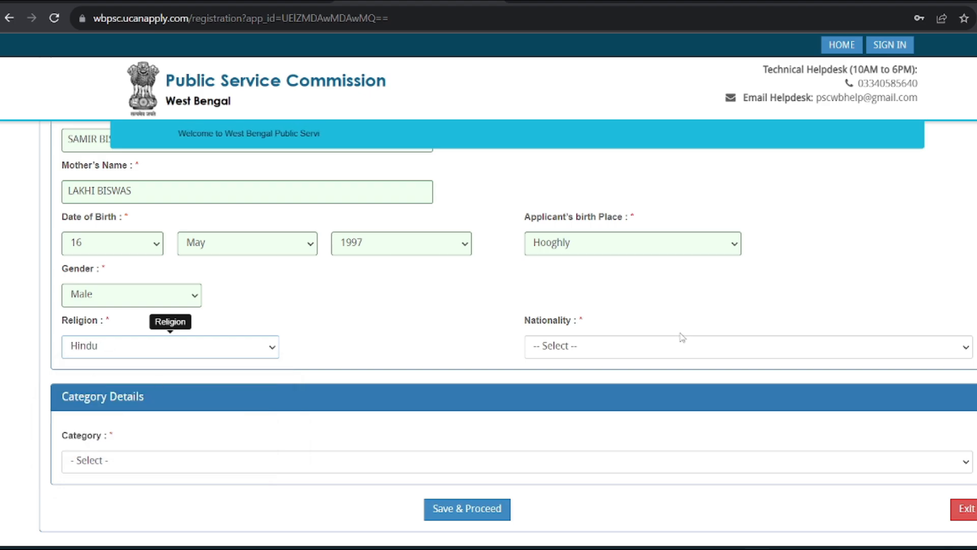
{"action": "left_click", "coordinate": [667, 346]}
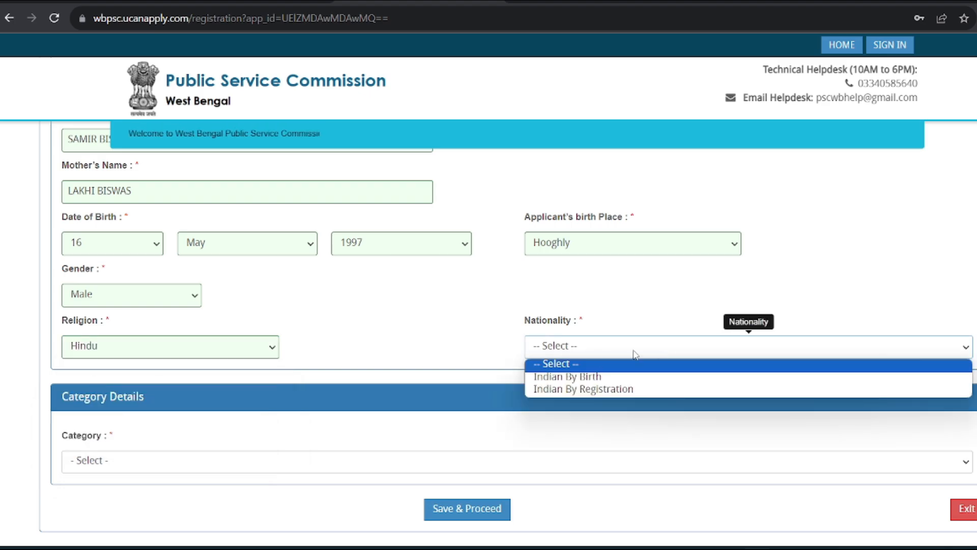
{"action": "left_click", "coordinate": [562, 378]}
{"action": "left_click", "coordinate": [170, 456]}
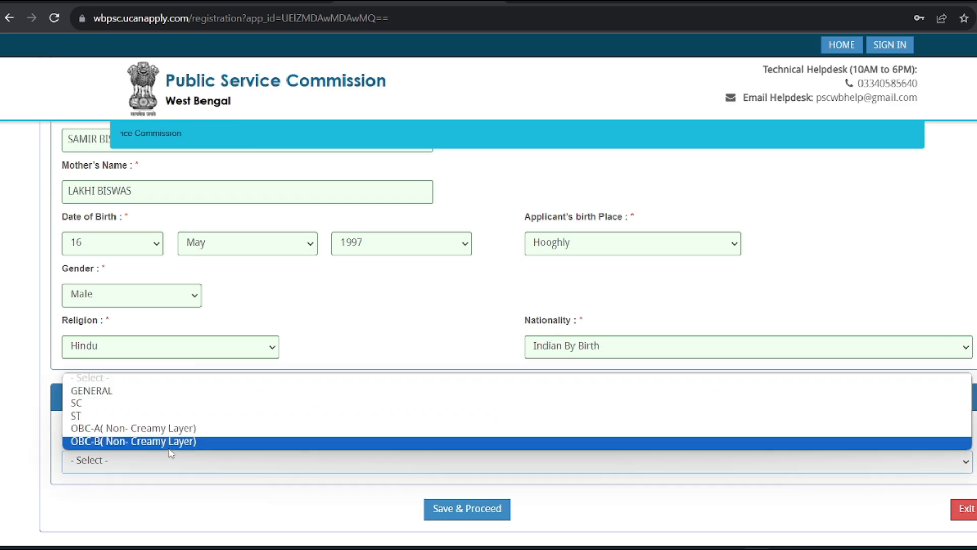
{"action": "left_click", "coordinate": [95, 392]}
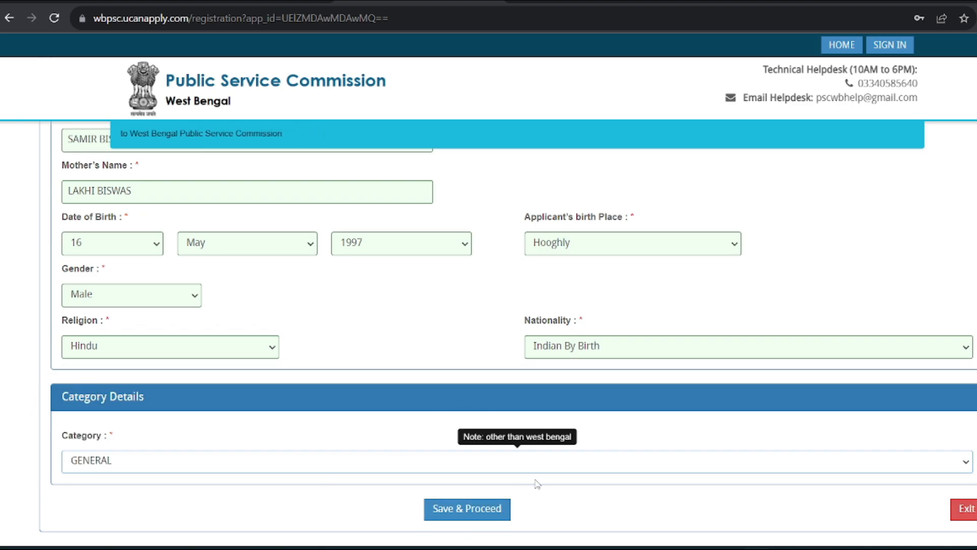
Step: Save personal details, enter the communication address, and tick 'Same as Correspondence Address'
{"action": "left_click", "coordinate": [468, 509]}
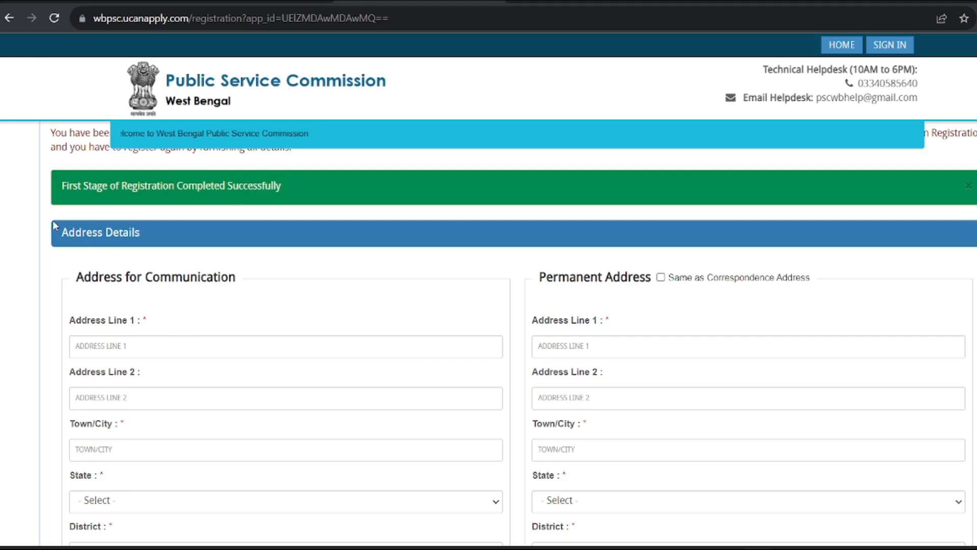
{"action": "left_click", "coordinate": [132, 348]}
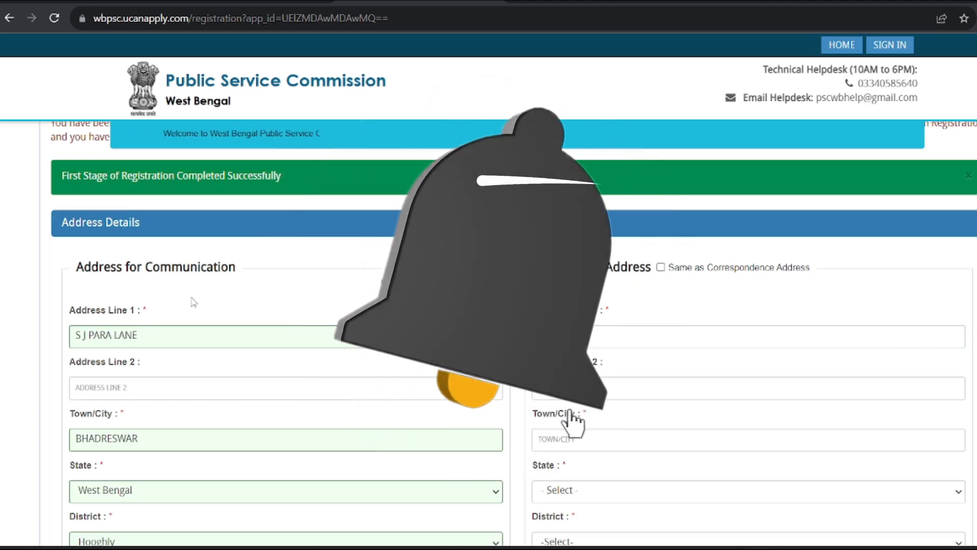
{"action": "left_click", "coordinate": [660, 268]}
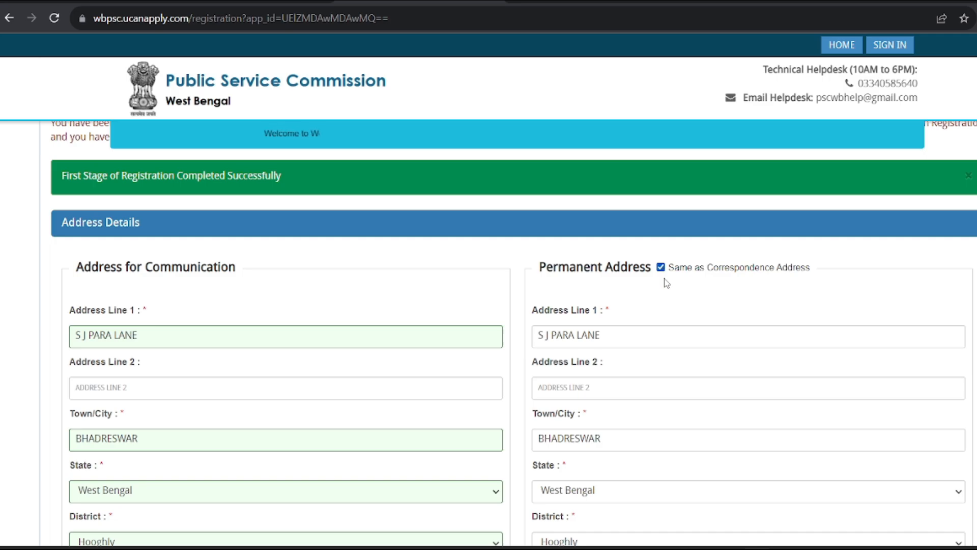
{"action": "scroll", "coordinate": [642, 390], "scroll_direction": "down", "scroll_amount": 1}
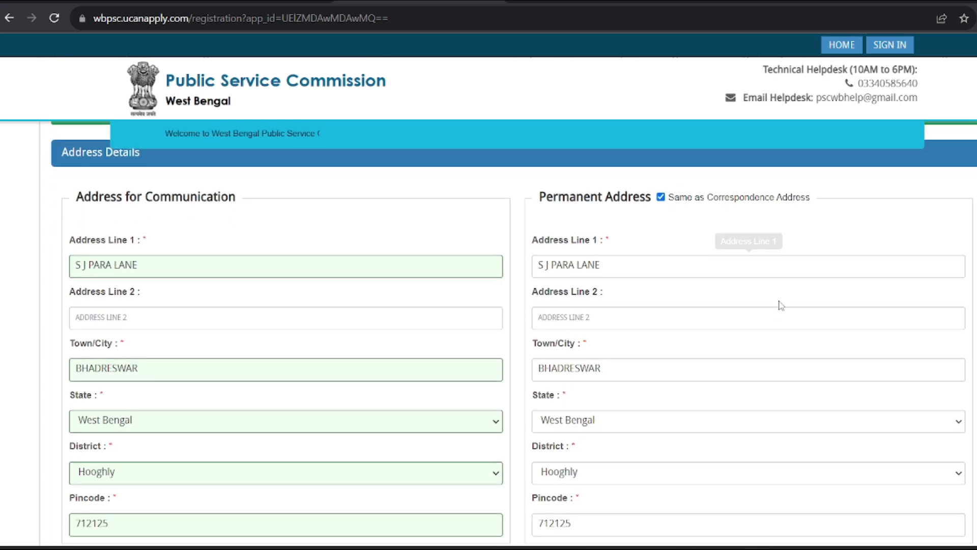
{"action": "scroll", "coordinate": [371, 384], "scroll_direction": "down", "scroll_amount": 1}
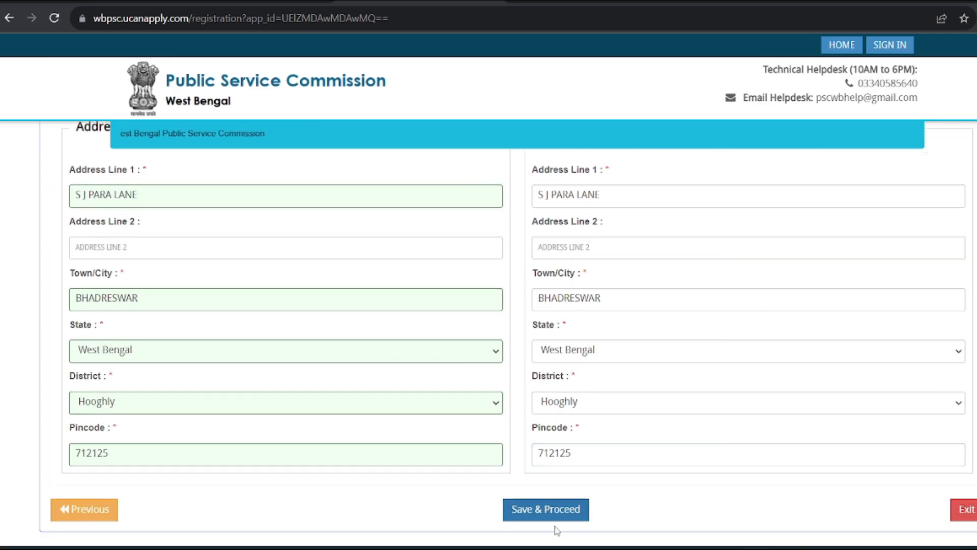
Step: Save the address, skip past Photo and Sign Upload, and tick 'I accept the above declaration'
{"action": "left_click", "coordinate": [545, 512]}
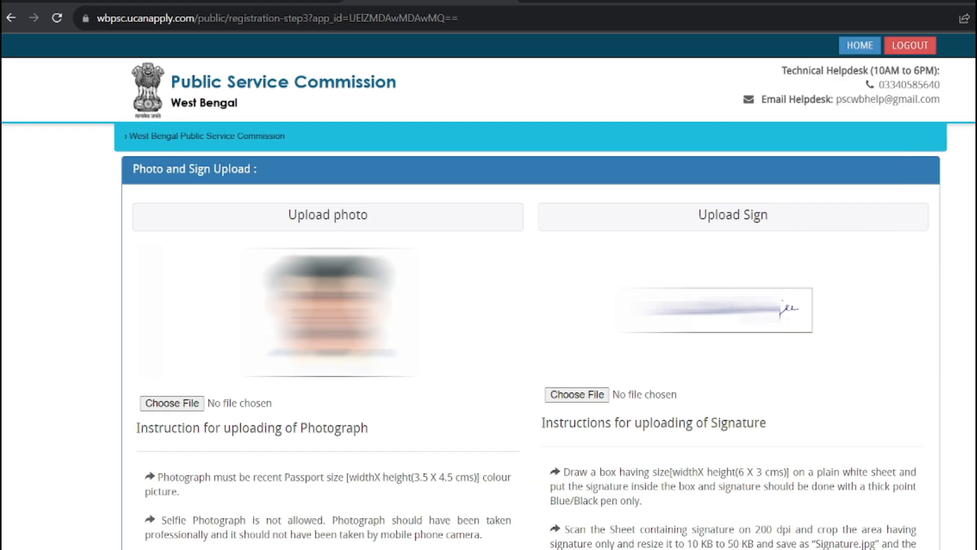
{"action": "scroll", "coordinate": [890, 454], "scroll_direction": "down", "scroll_amount": 5}
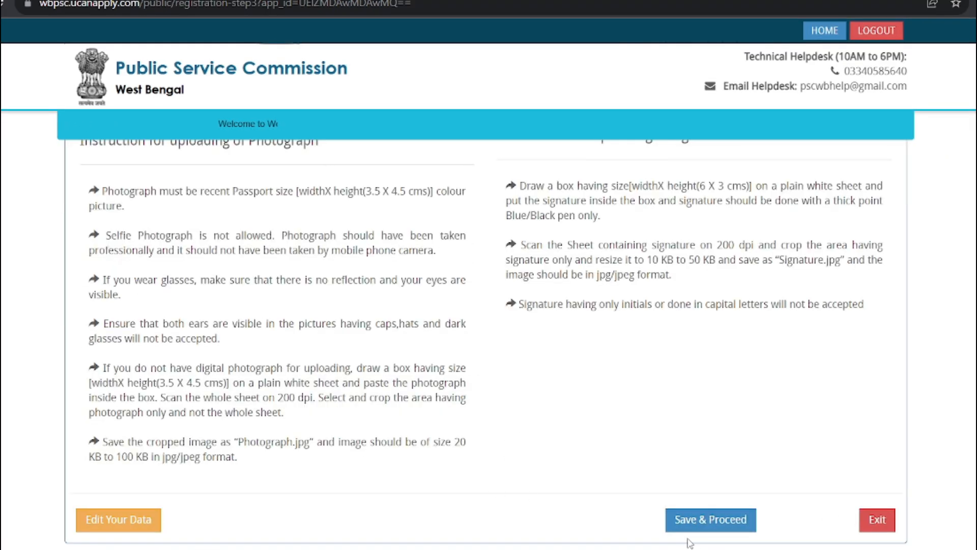
{"action": "left_click", "coordinate": [730, 517]}
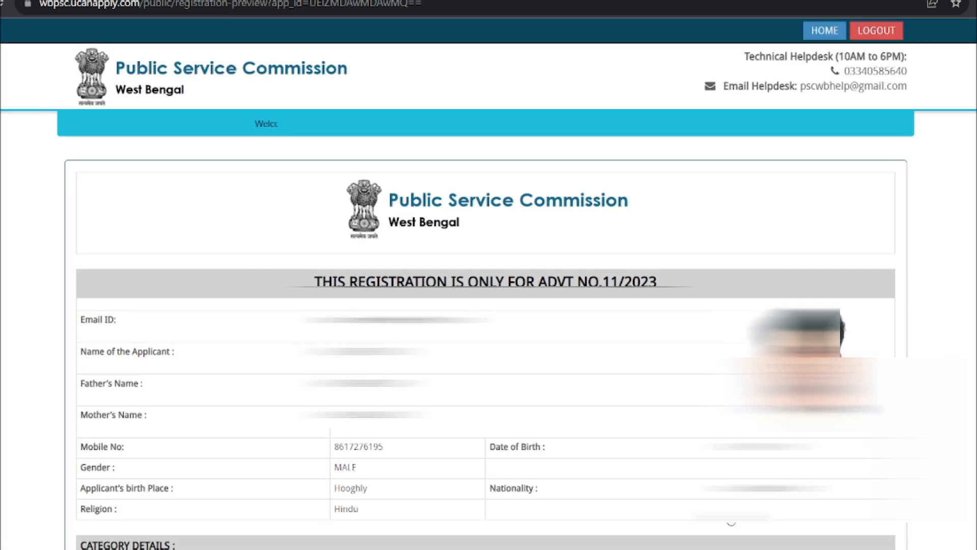
{"action": "scroll", "coordinate": [533, 485], "scroll_direction": "down", "scroll_amount": 10}
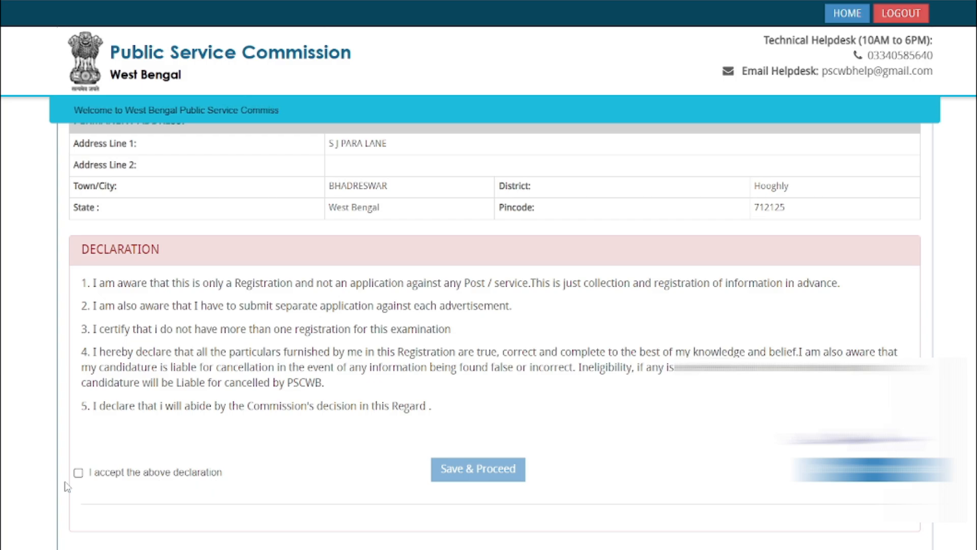
{"action": "left_click", "coordinate": [81, 474]}
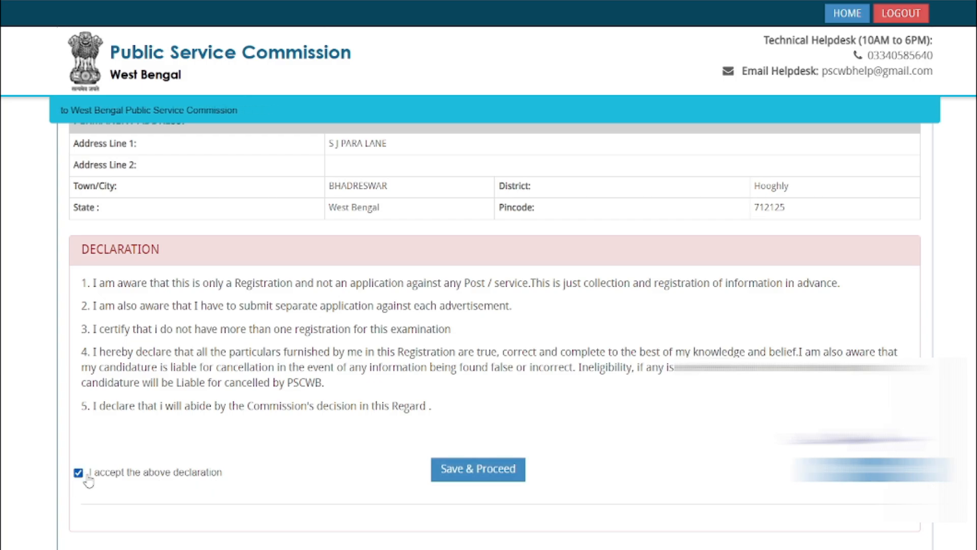
Step: Submit the registration and review the final preview with its Print and Login to Continue buttons
{"action": "left_click", "coordinate": [484, 474]}
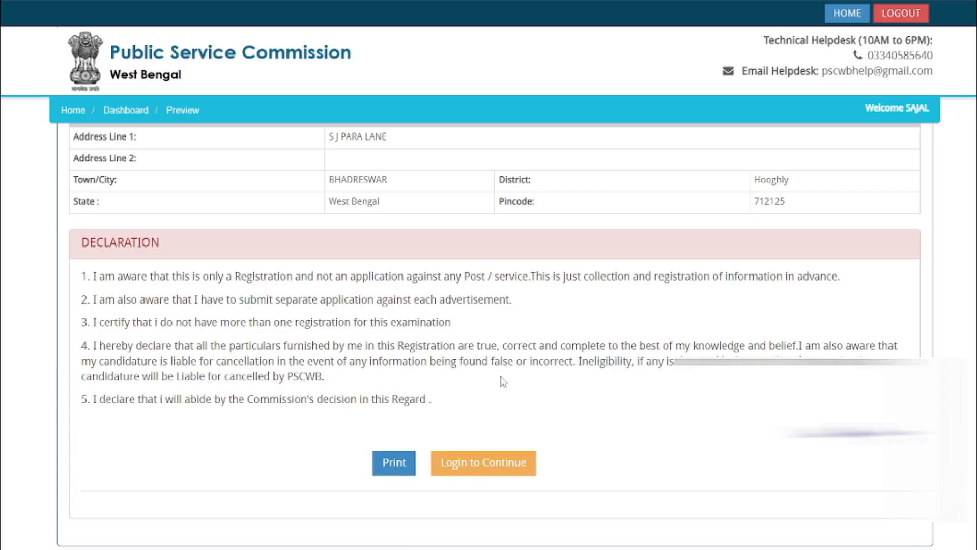
{"action": "scroll", "coordinate": [543, 427], "scroll_direction": "up", "scroll_amount": 3}
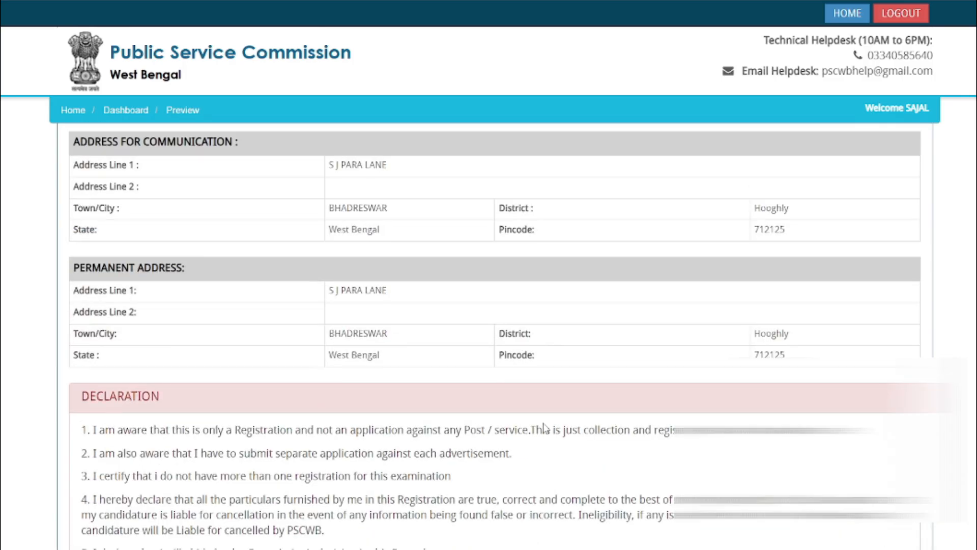
{"action": "scroll", "coordinate": [543, 427], "scroll_direction": "down", "scroll_amount": 3}
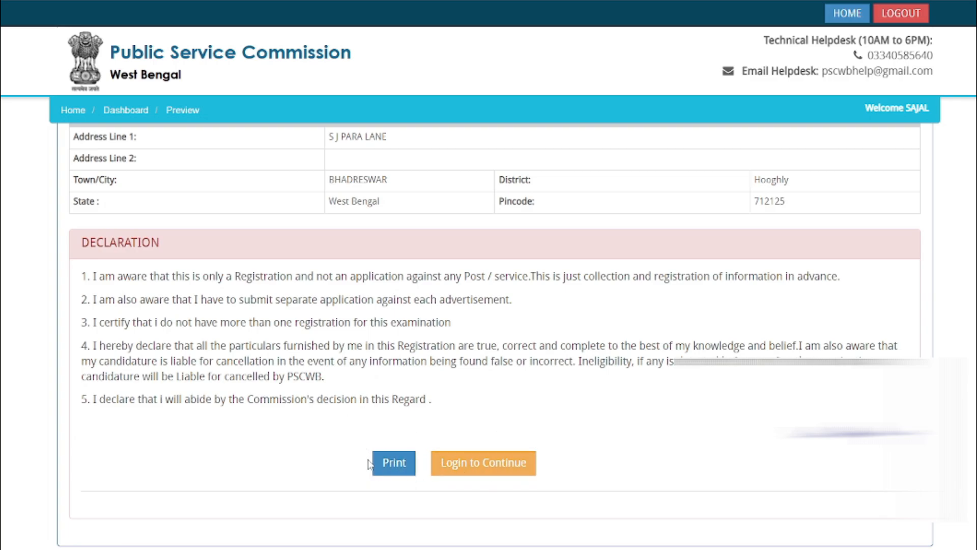
Step: Select MISCELLANEOUS SERVICES RECRUITMENT EXAMINATION, 2023 and view its Advt No. 11/2023 application status
{"action": "left_click", "coordinate": [476, 466]}
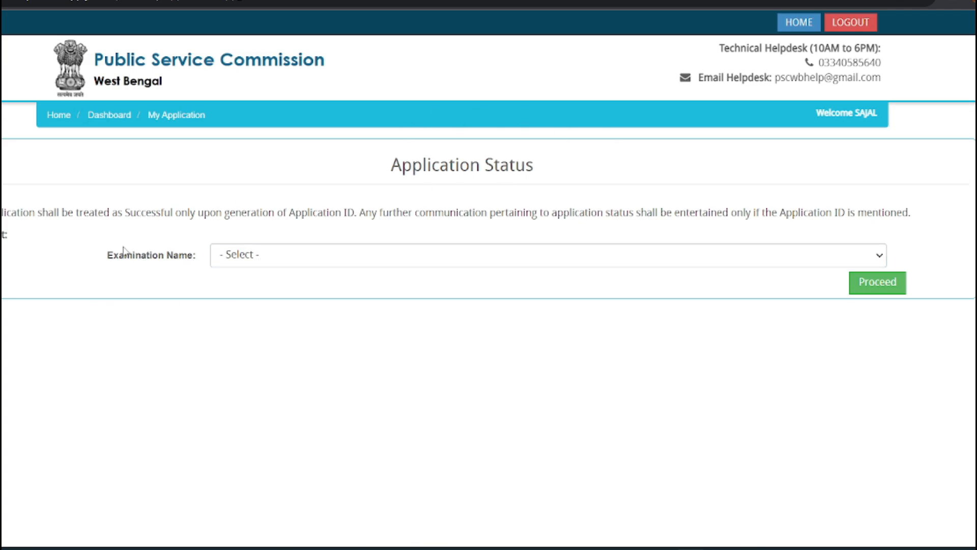
{"action": "left_click", "coordinate": [357, 260]}
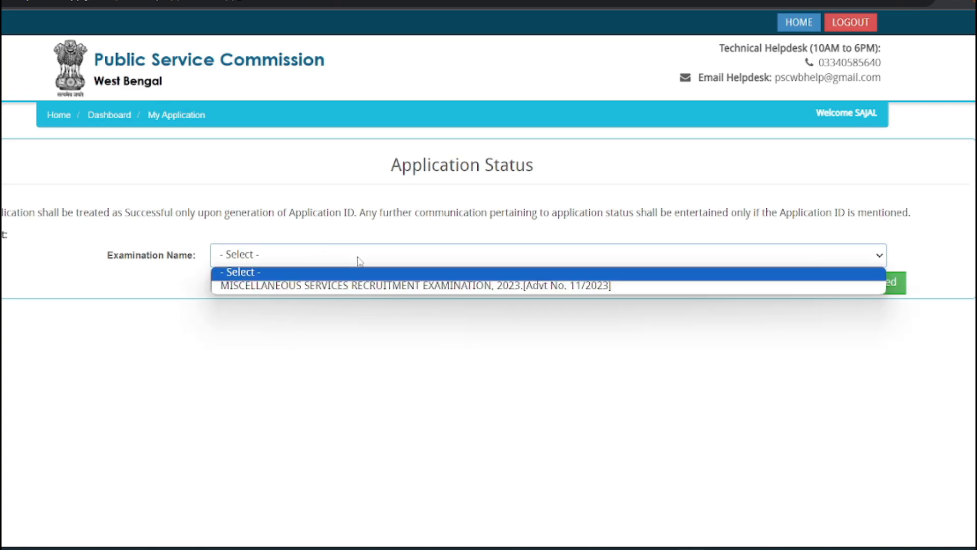
{"action": "left_click", "coordinate": [440, 286]}
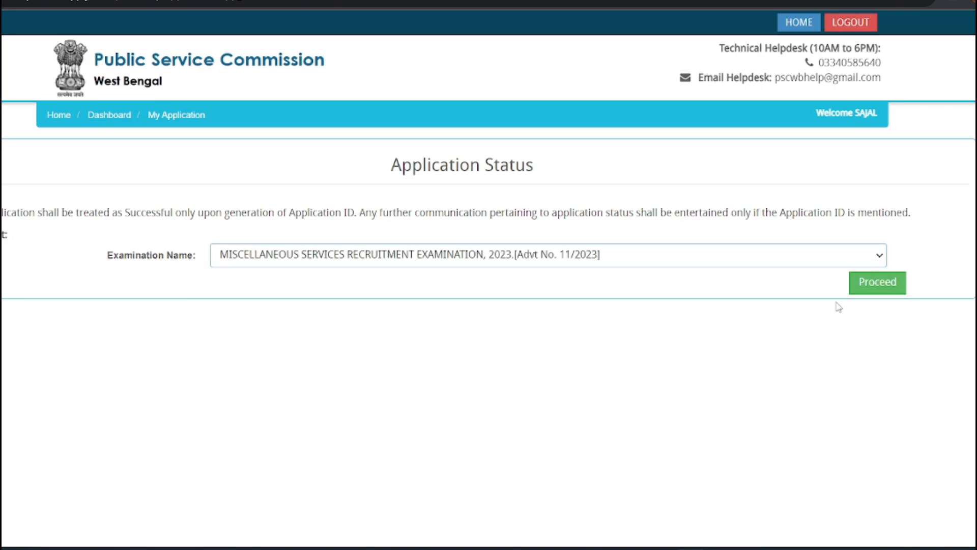
{"action": "left_click", "coordinate": [873, 283]}
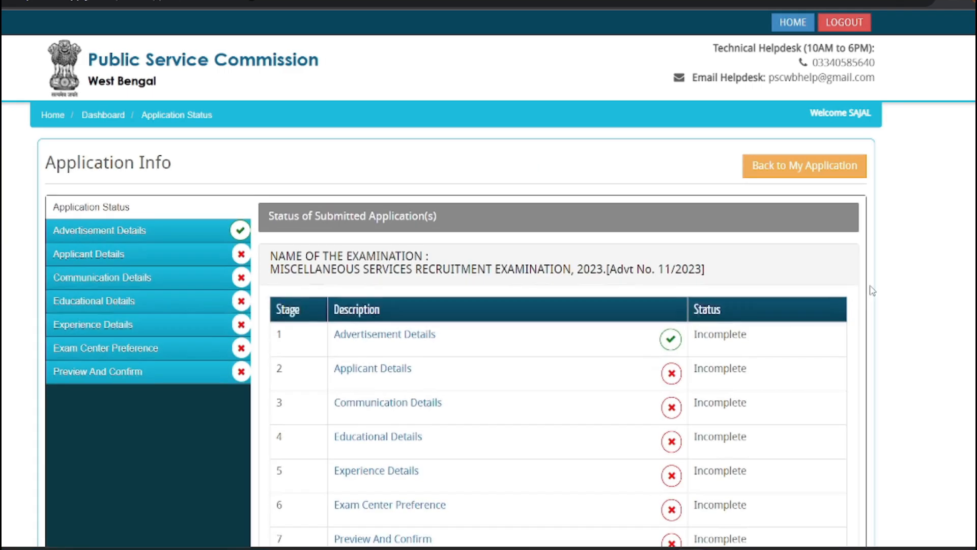
{"action": "scroll", "coordinate": [406, 334], "scroll_direction": "down", "scroll_amount": 2}
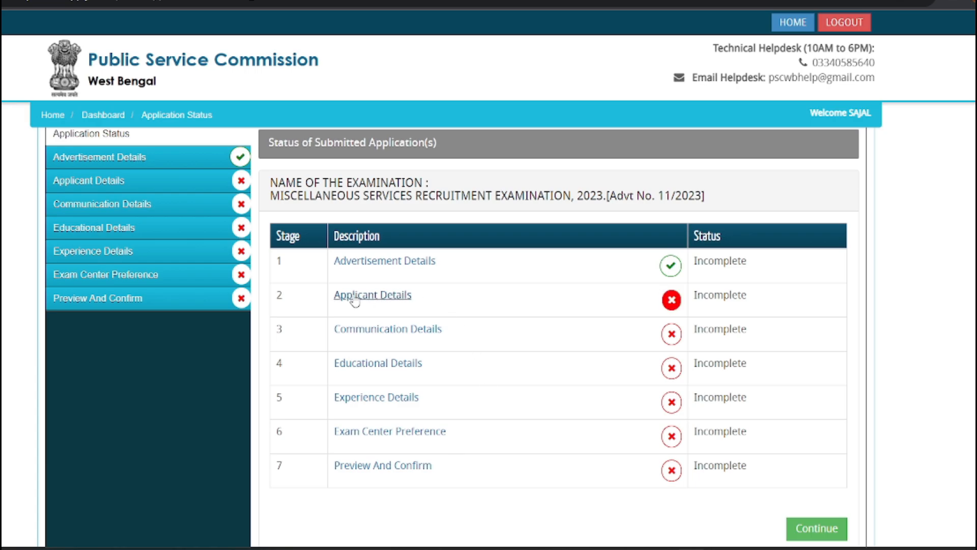
{"action": "scroll", "coordinate": [355, 301], "scroll_direction": "down", "scroll_amount": 1}
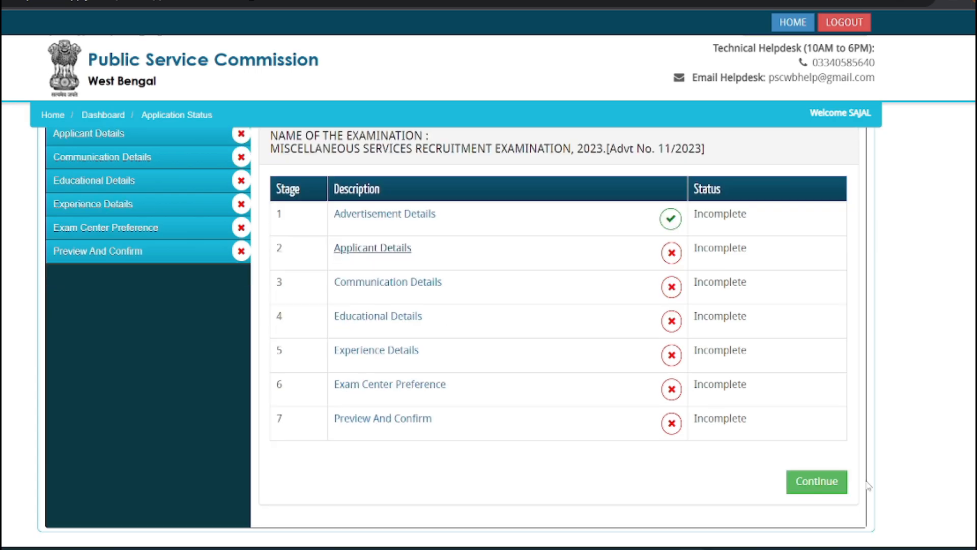
Step: Agree to the declaration on Recruitment Details and save it with Save & Continue
{"action": "left_click", "coordinate": [811, 487]}
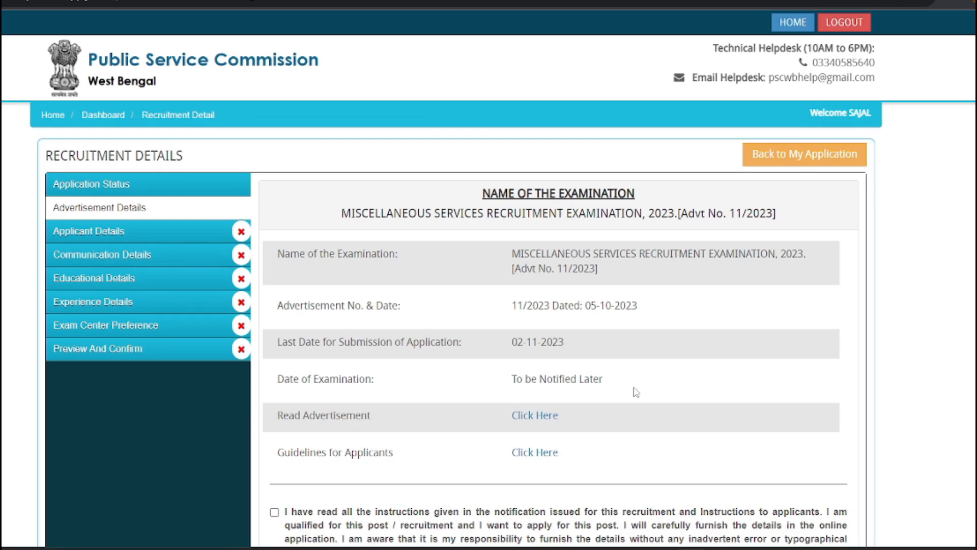
{"action": "scroll", "coordinate": [452, 364], "scroll_direction": "down", "scroll_amount": 2}
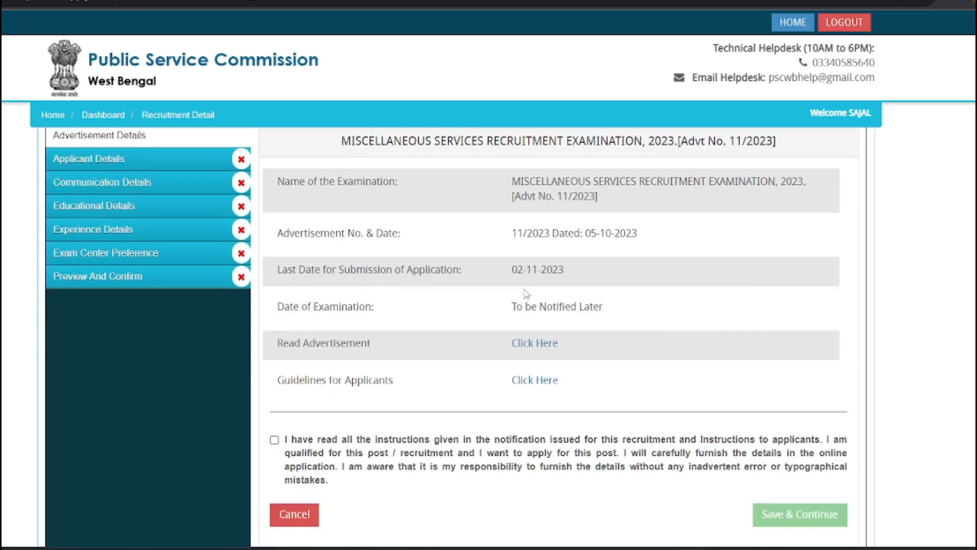
{"action": "scroll", "coordinate": [400, 395], "scroll_direction": "up", "scroll_amount": 2}
{"action": "scroll", "coordinate": [357, 423], "scroll_direction": "down", "scroll_amount": 2}
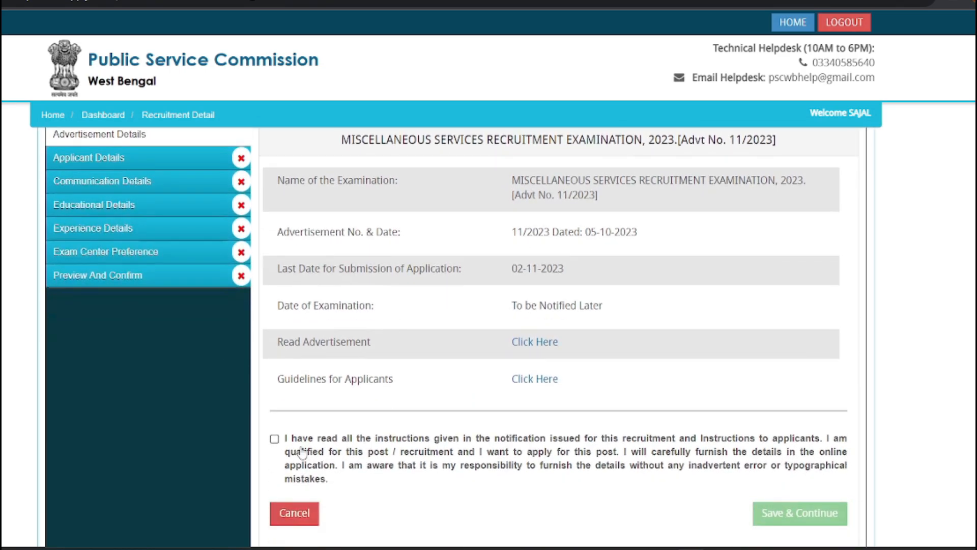
{"action": "left_click", "coordinate": [275, 438]}
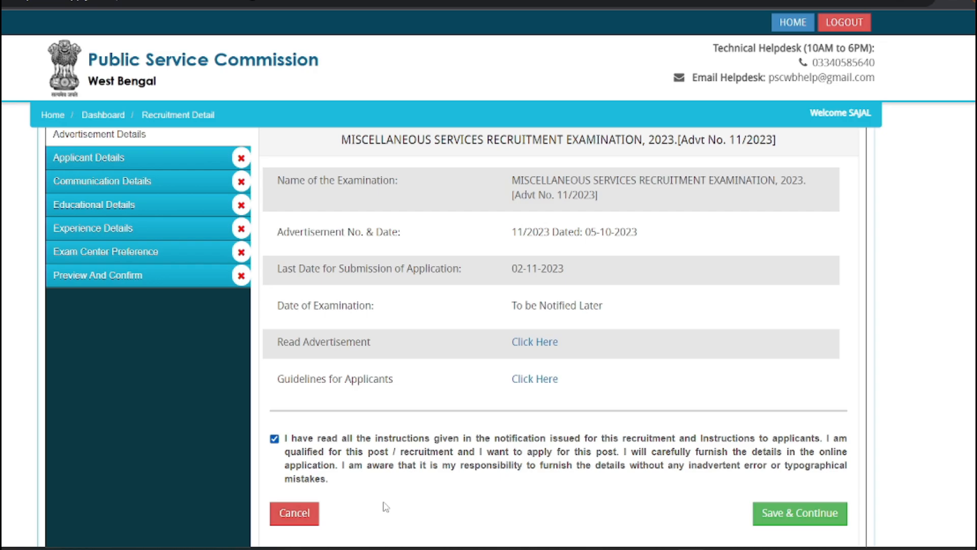
{"action": "left_click", "coordinate": [792, 514]}
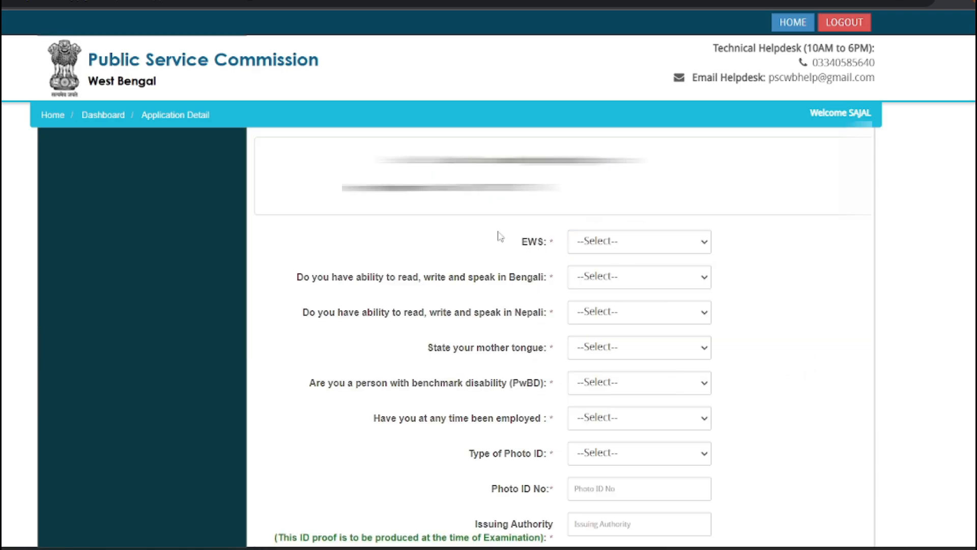
Step: Answer EWS No, Bengali ability Yes, Nepali ability No, and set mother tongue to BENGALI
{"action": "left_click", "coordinate": [689, 245]}
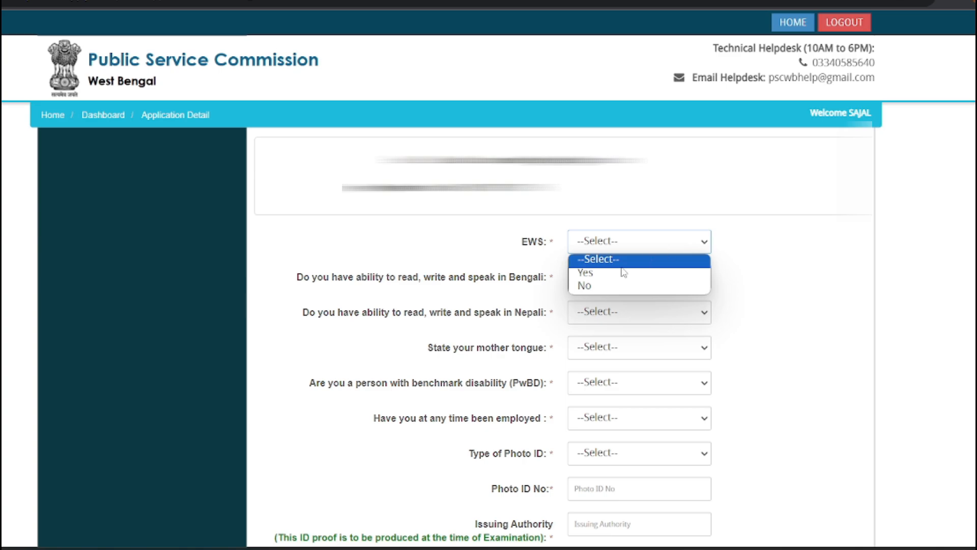
{"action": "left_click", "coordinate": [599, 286]}
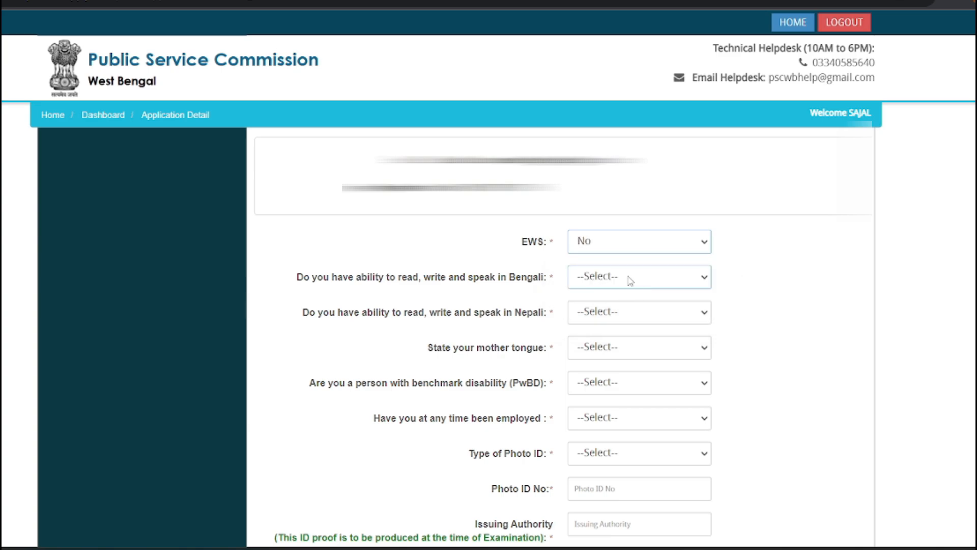
{"action": "left_click", "coordinate": [620, 282]}
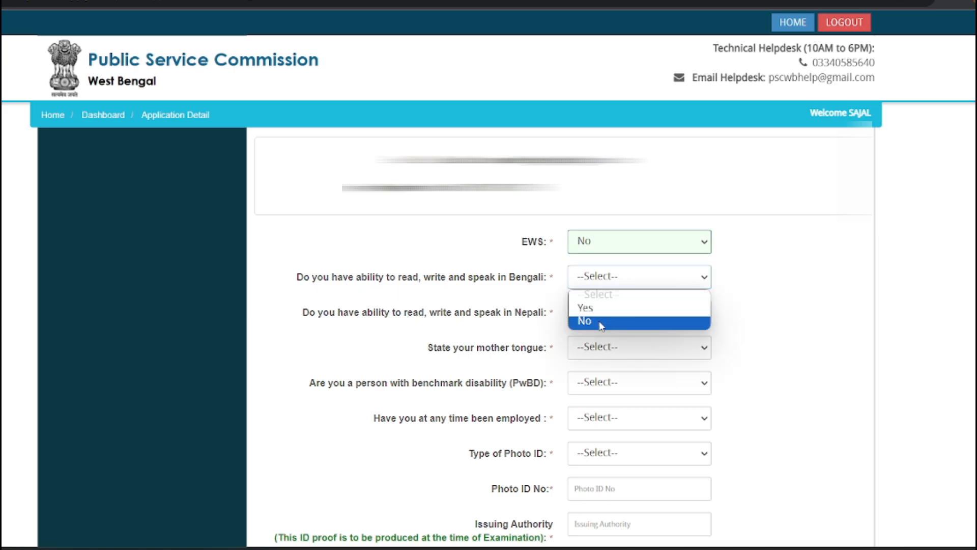
{"action": "left_click", "coordinate": [585, 309]}
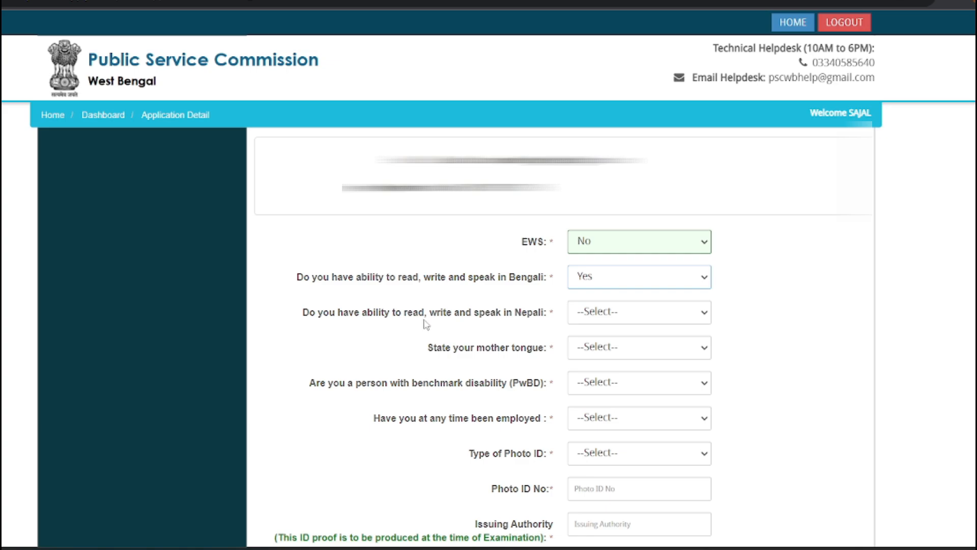
{"action": "left_click", "coordinate": [651, 316]}
{"action": "left_click", "coordinate": [621, 356]}
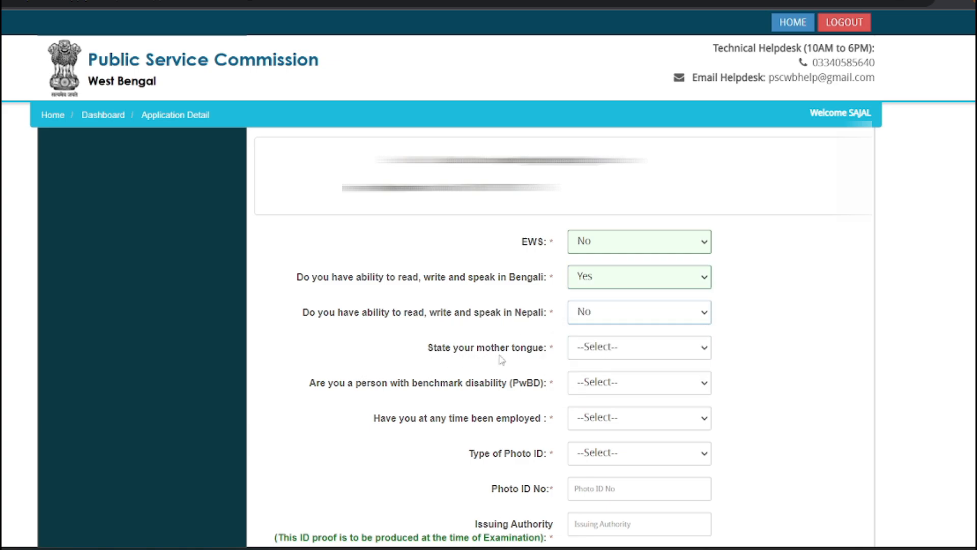
{"action": "left_click", "coordinate": [593, 351]}
{"action": "left_click", "coordinate": [611, 382]}
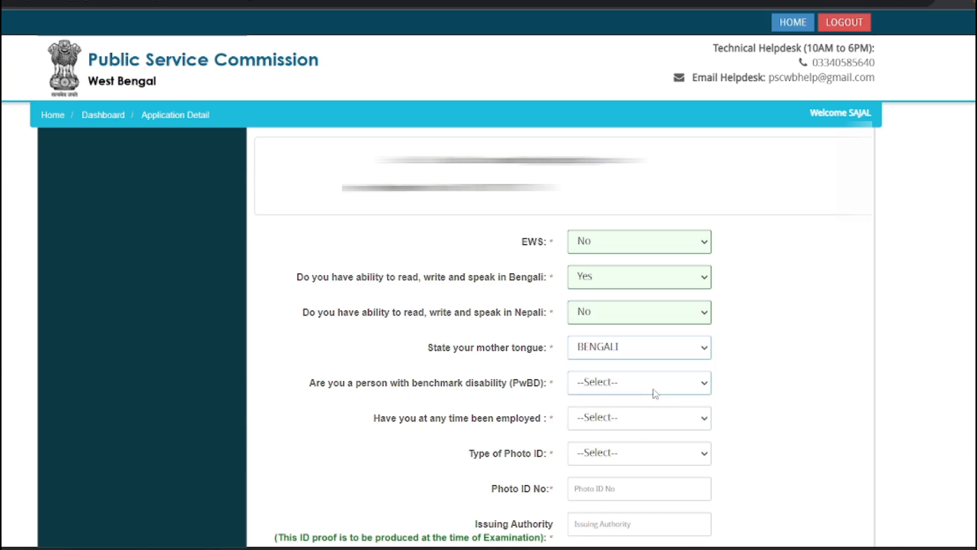
Step: Answer No to PwBD and employment, choose other government-issued ID, and enter ID number and issuing authority
{"action": "left_click", "coordinate": [655, 392]}
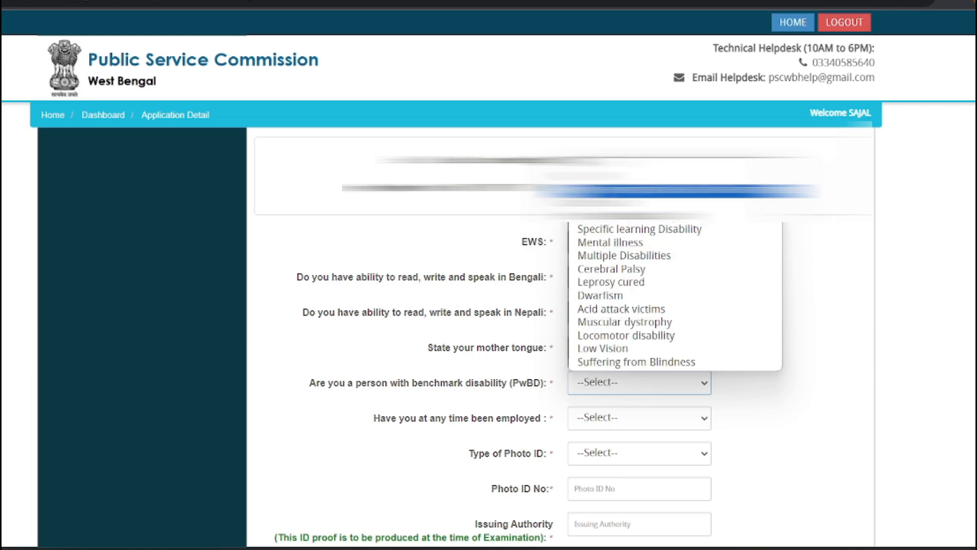
{"action": "left_click", "coordinate": [605, 178]}
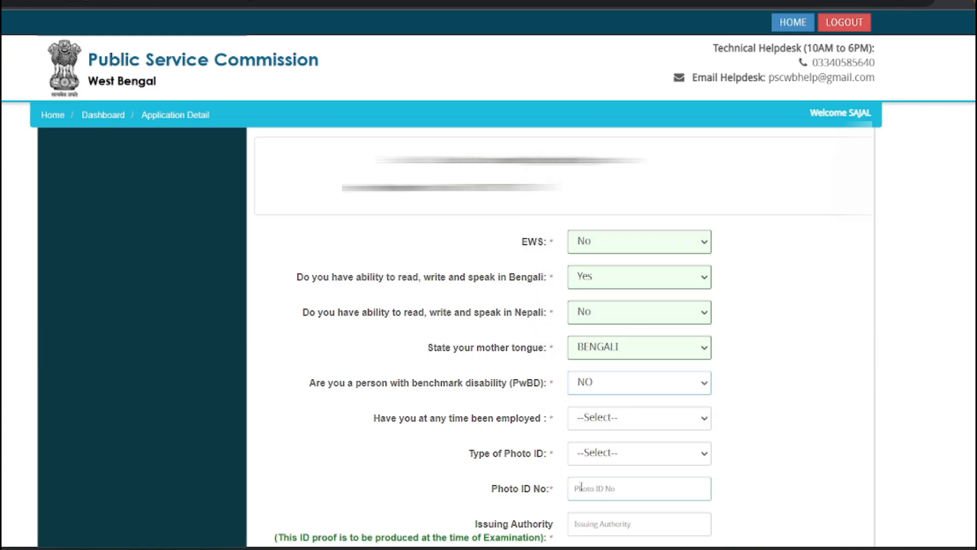
{"action": "left_click", "coordinate": [602, 427]}
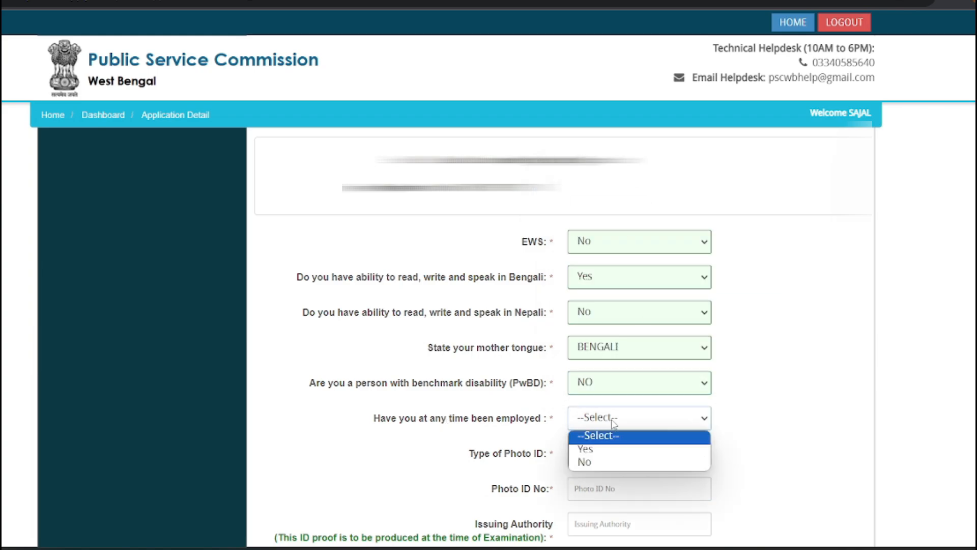
{"action": "left_click", "coordinate": [592, 463]}
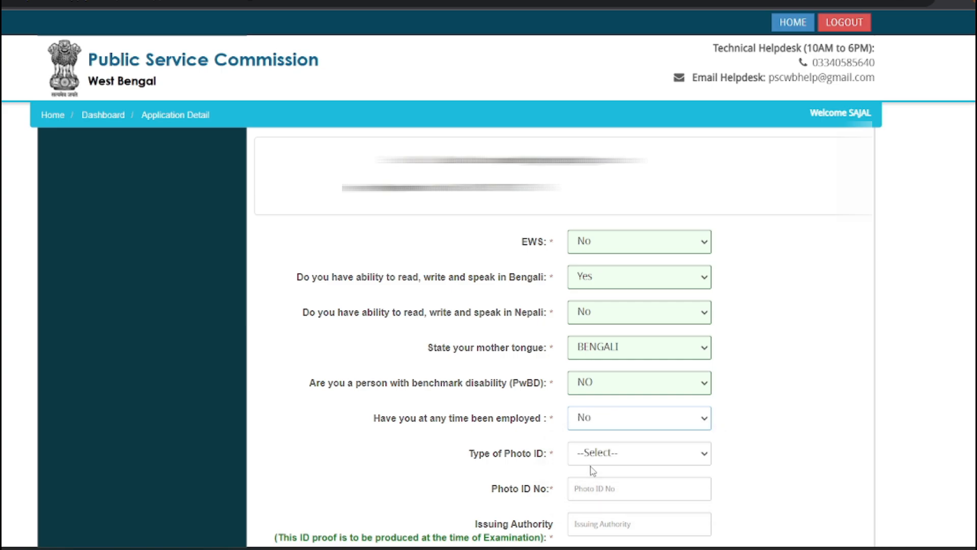
{"action": "left_click", "coordinate": [624, 459]}
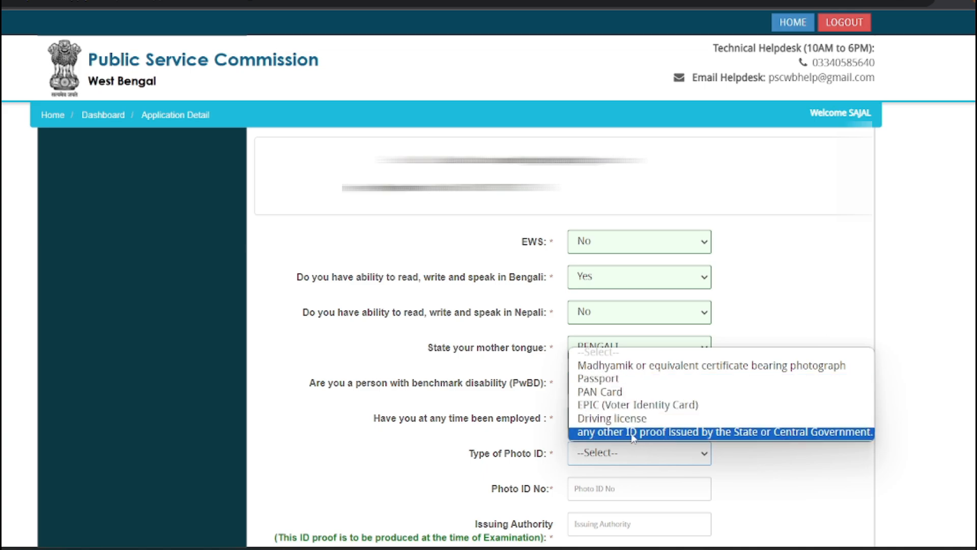
{"action": "left_click", "coordinate": [658, 432]}
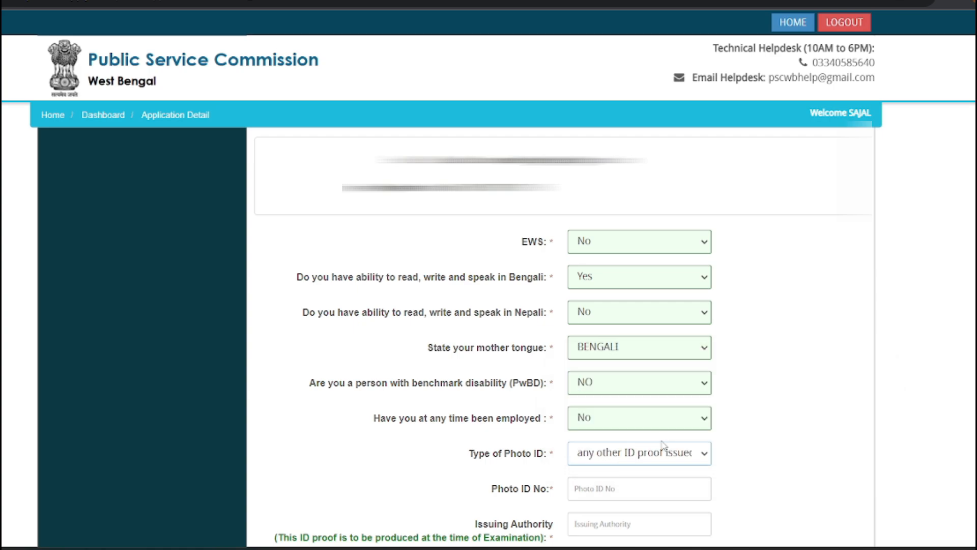
{"action": "scroll", "coordinate": [687, 422], "scroll_direction": "down", "scroll_amount": 2}
{"action": "left_click", "coordinate": [599, 420]}
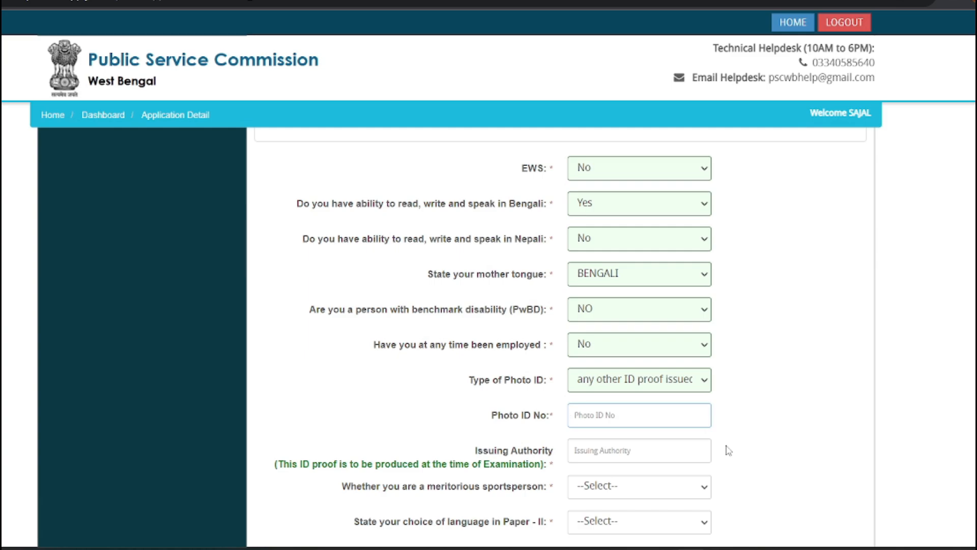
{"action": "left_click", "coordinate": [589, 452]}
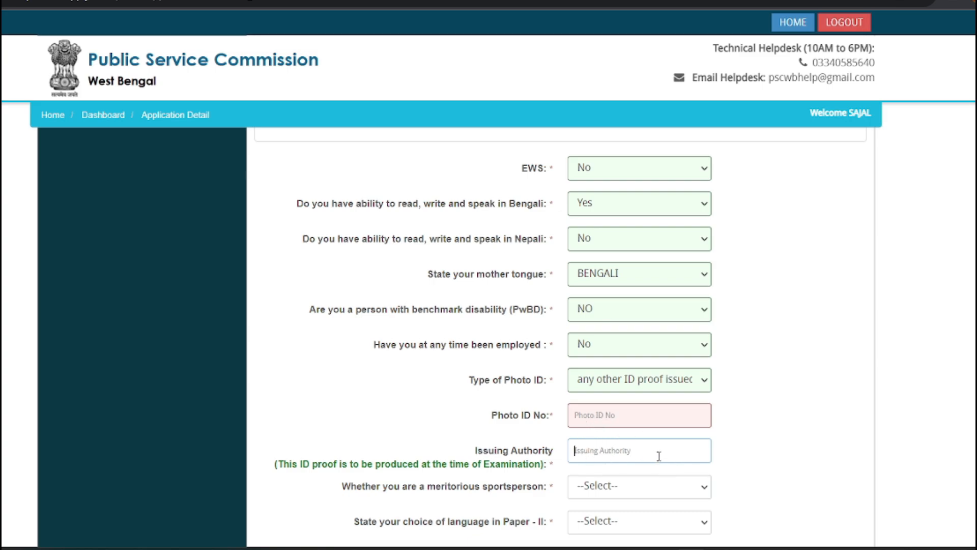
{"action": "scroll", "coordinate": [653, 460], "scroll_direction": "down", "scroll_amount": 1}
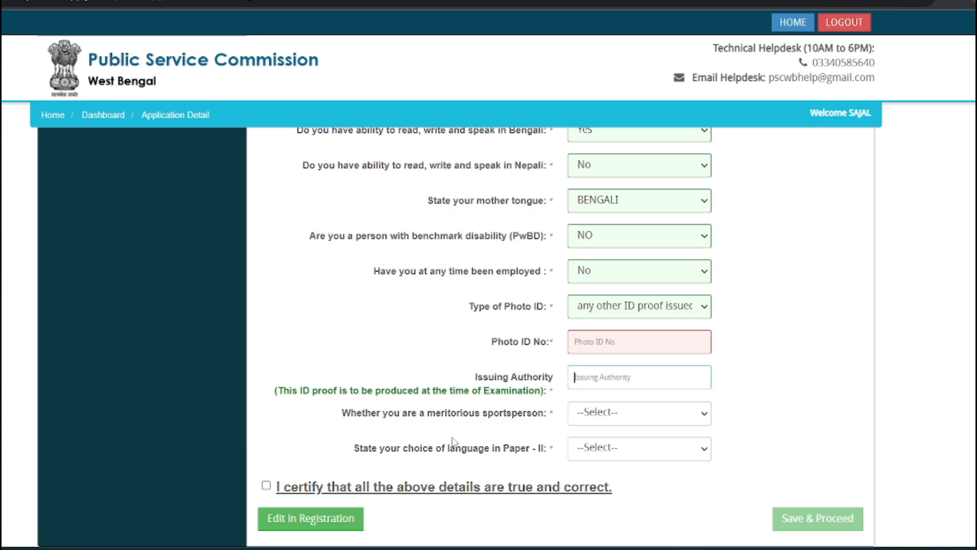
Step: Answer No to meritorious sportsperson, choose Bengali for Paper-II, and tick the certification
{"action": "left_click", "coordinate": [649, 418]}
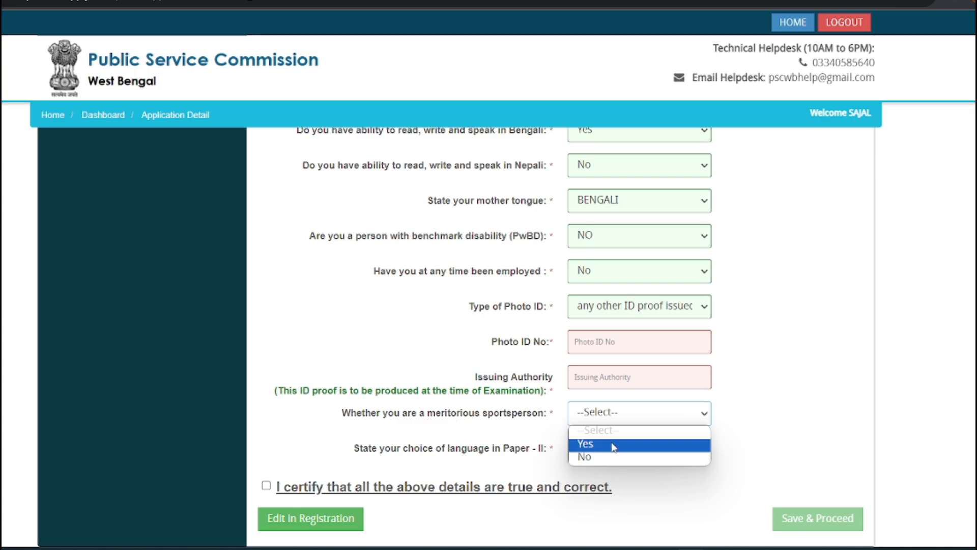
{"action": "left_click", "coordinate": [601, 457]}
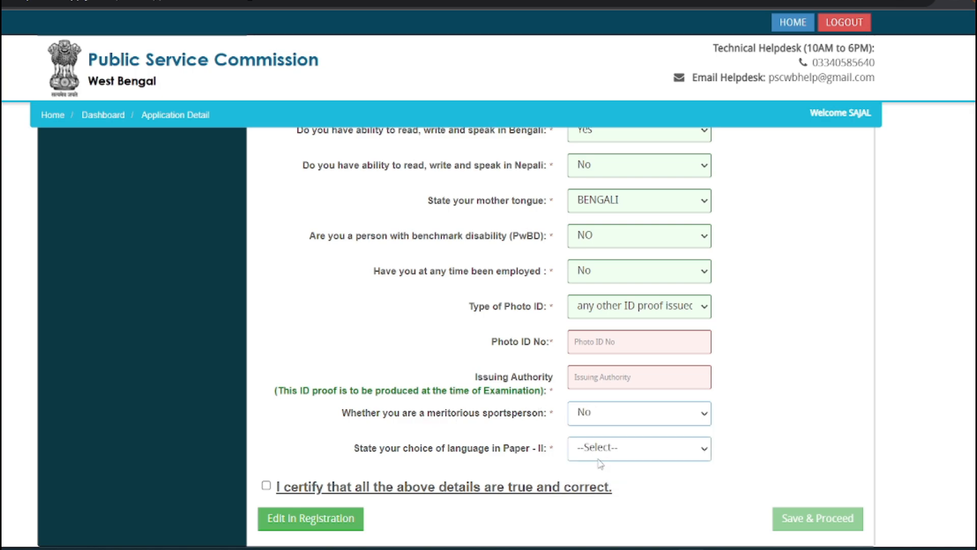
{"action": "left_click", "coordinate": [647, 449]}
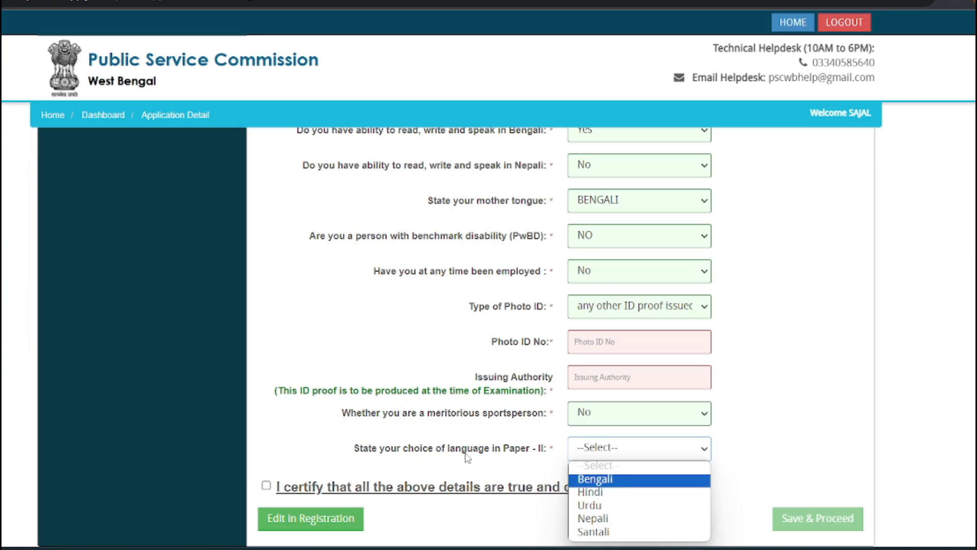
{"action": "left_click", "coordinate": [621, 480]}
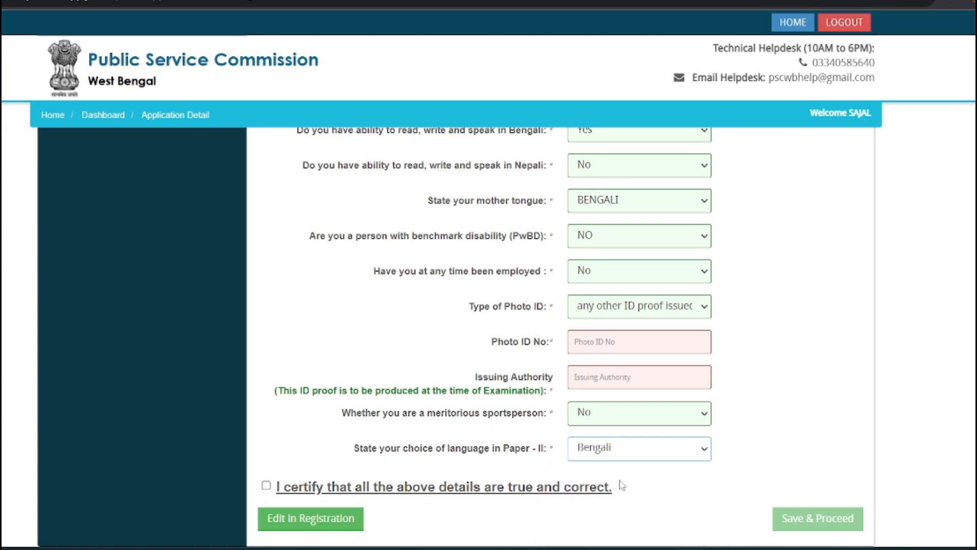
{"action": "left_click", "coordinate": [266, 486]}
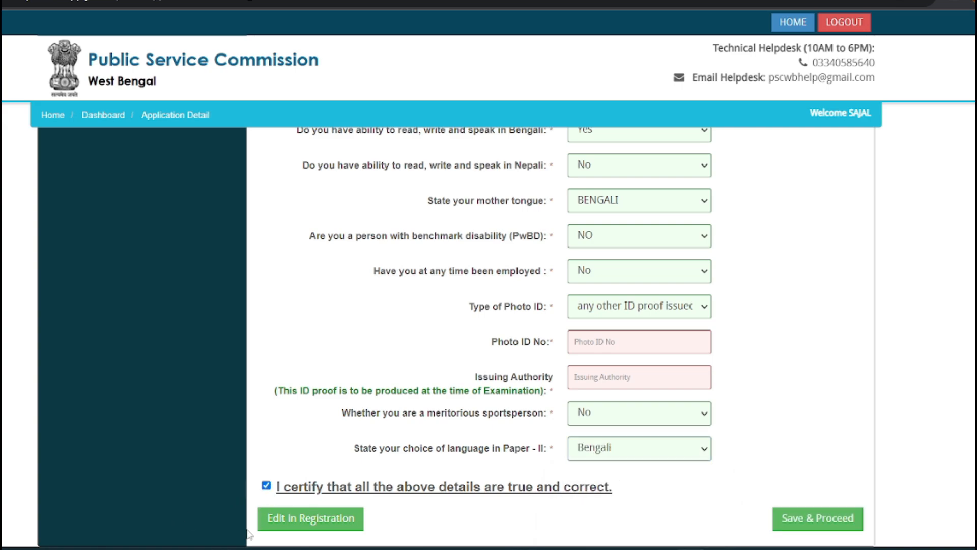
Step: Save Applicant Details, then save the Madhyamik, HS and Graduation marks and confirm with OK
{"action": "left_click", "coordinate": [813, 521]}
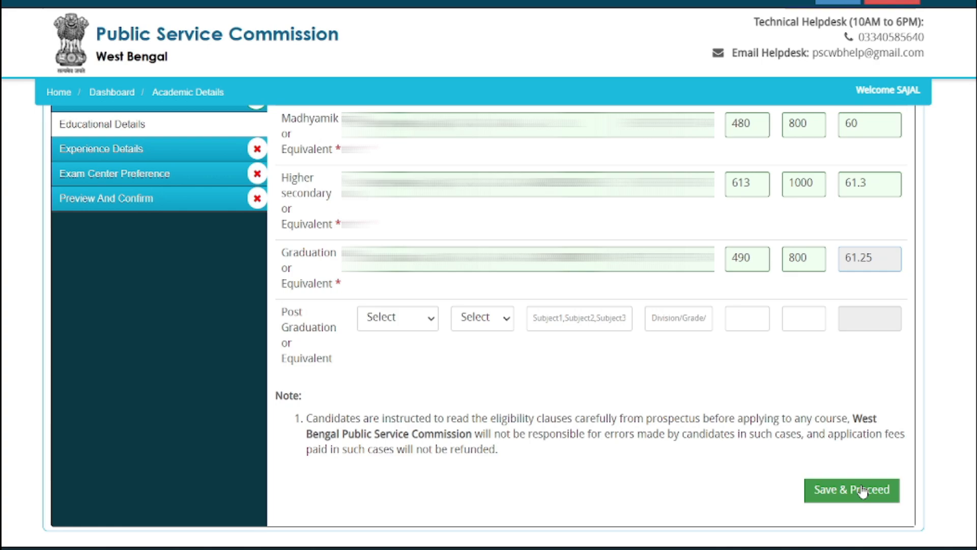
{"action": "left_click", "coordinate": [863, 490]}
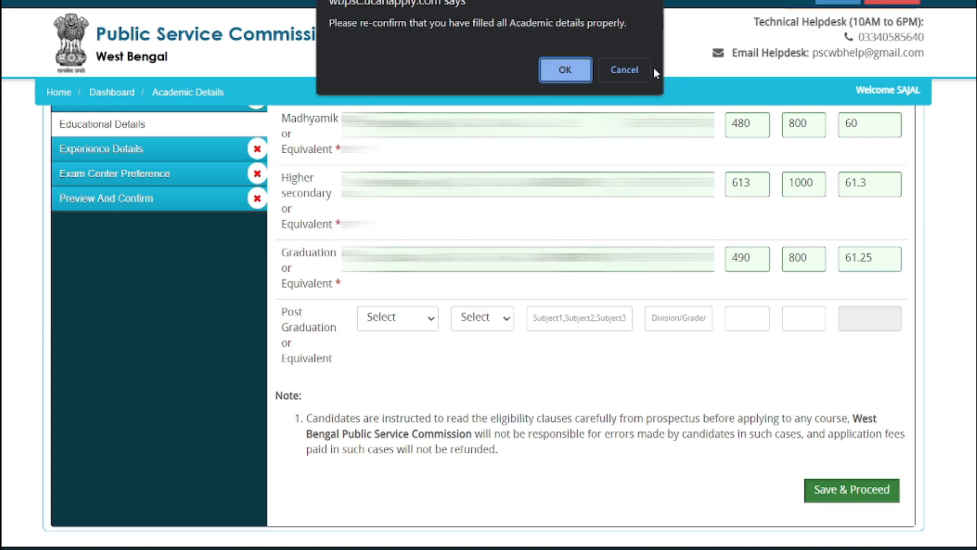
{"action": "left_click", "coordinate": [565, 70]}
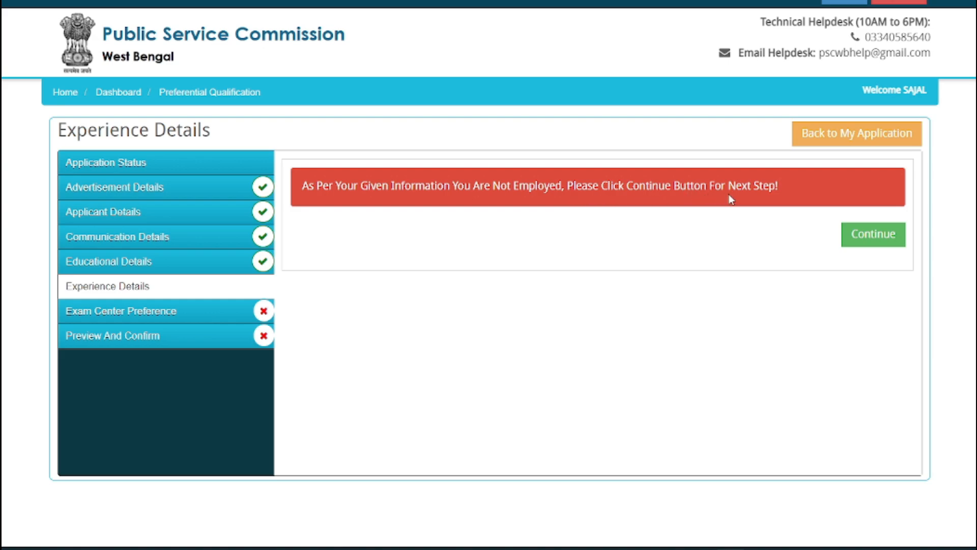
Step: Continue past Experience Details as not employed to the Examination Center page
{"action": "left_click", "coordinate": [884, 241]}
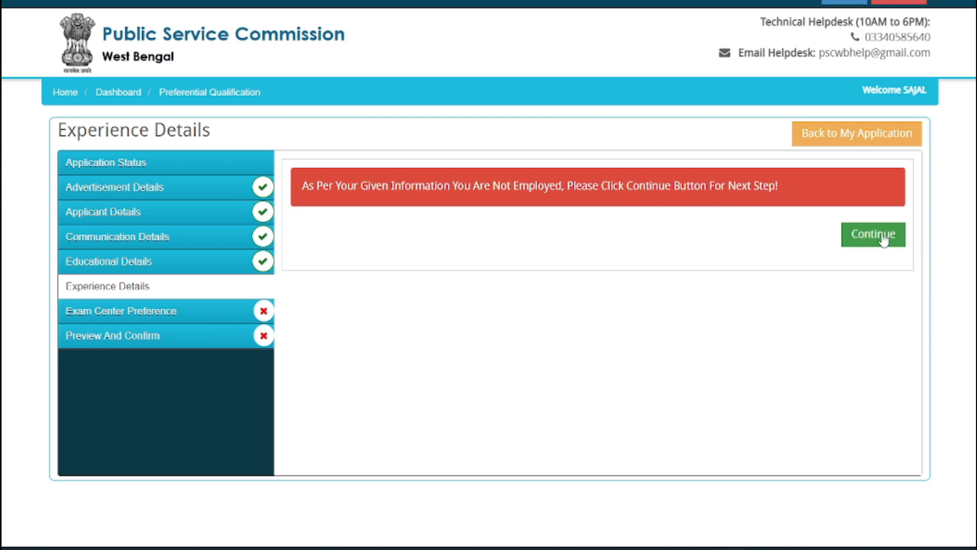
{"action": "left_click", "coordinate": [885, 240]}
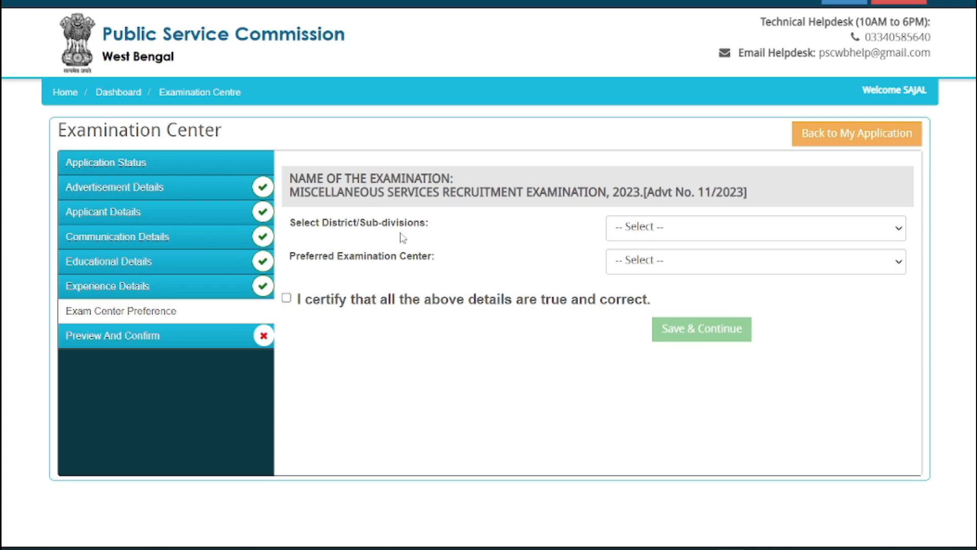
Step: Choose district Other and preferred centre Kolkata, tick the certify box, and Save & Continue
{"action": "left_click", "coordinate": [845, 231]}
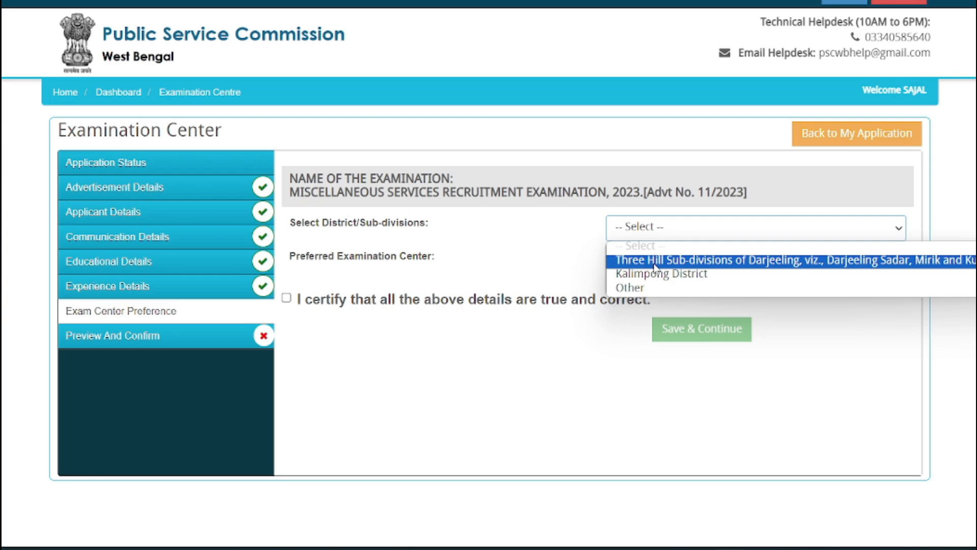
{"action": "left_click", "coordinate": [642, 290]}
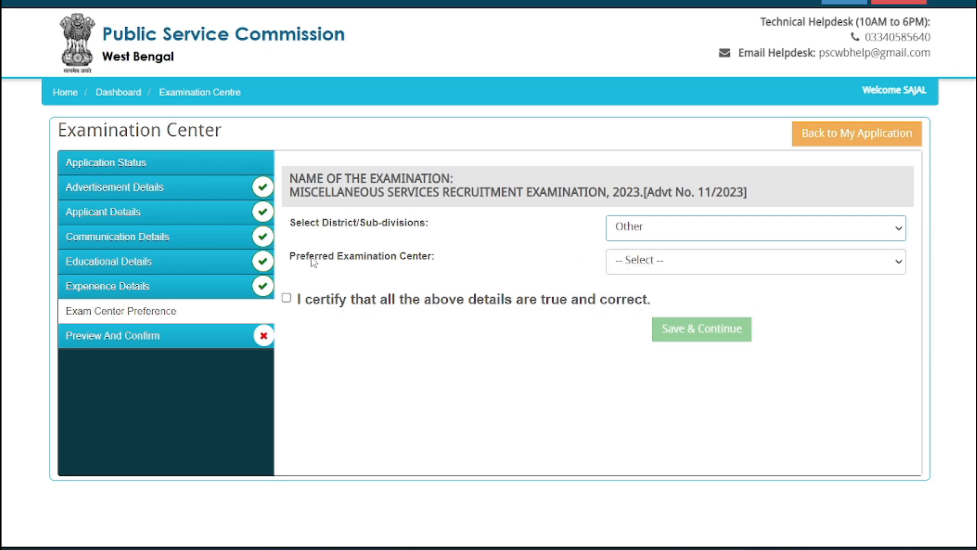
{"action": "left_click", "coordinate": [745, 270]}
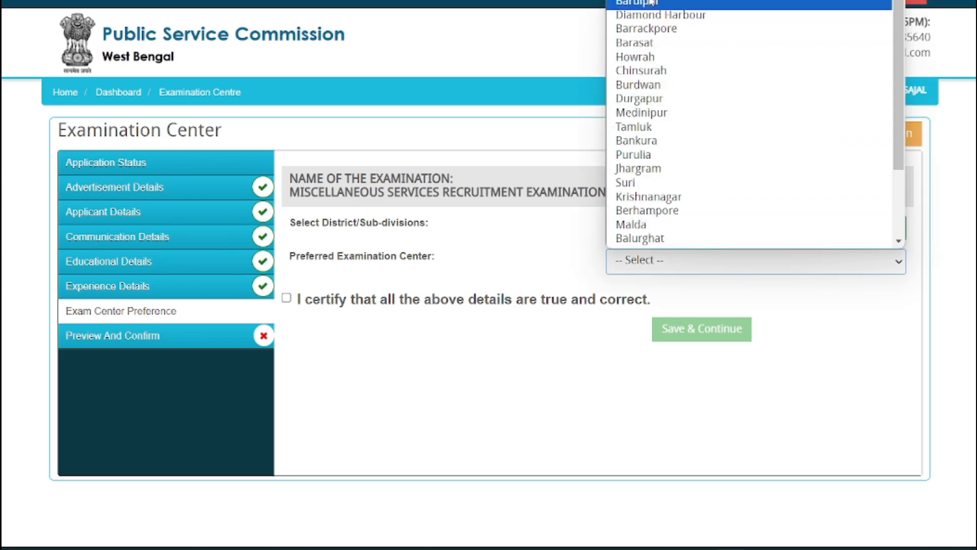
{"action": "left_click", "coordinate": [745, 0]}
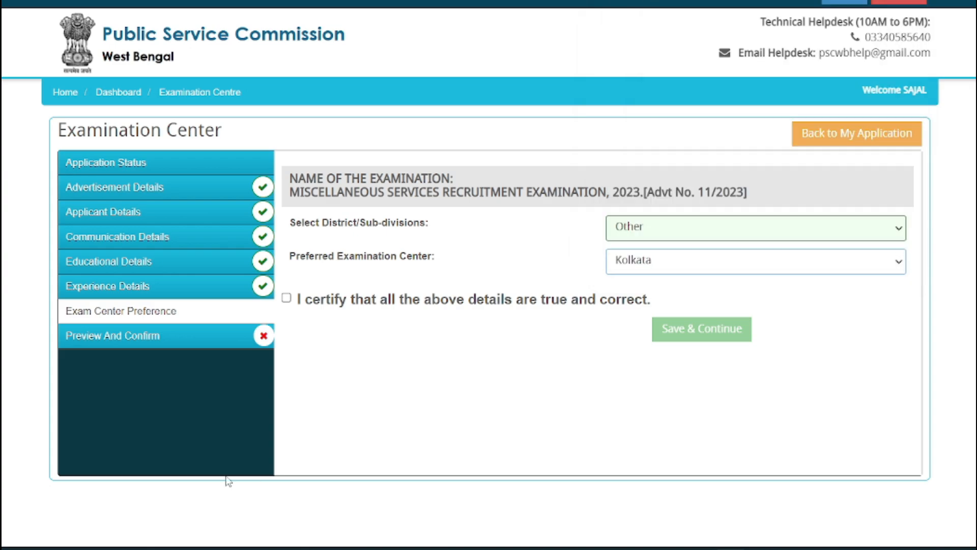
{"action": "left_click", "coordinate": [287, 301]}
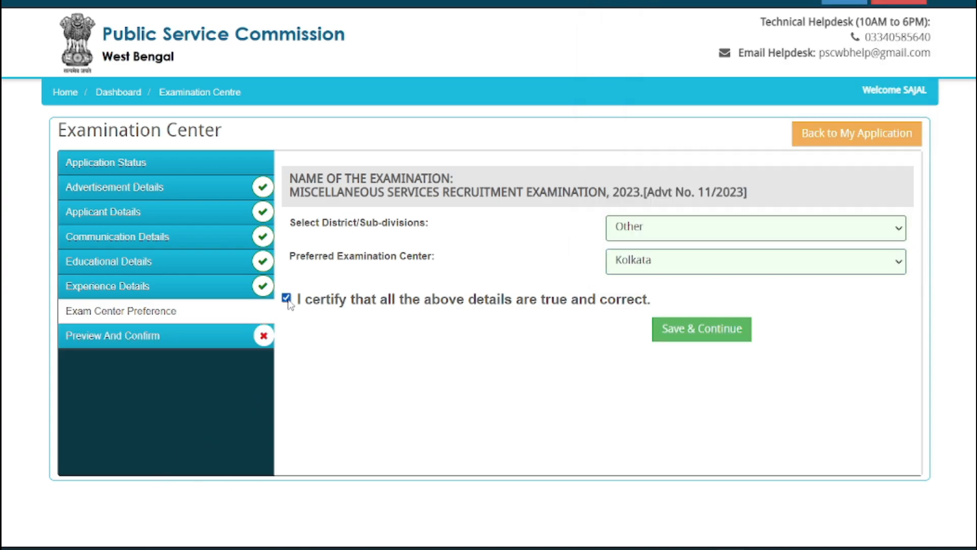
{"action": "left_click", "coordinate": [687, 336]}
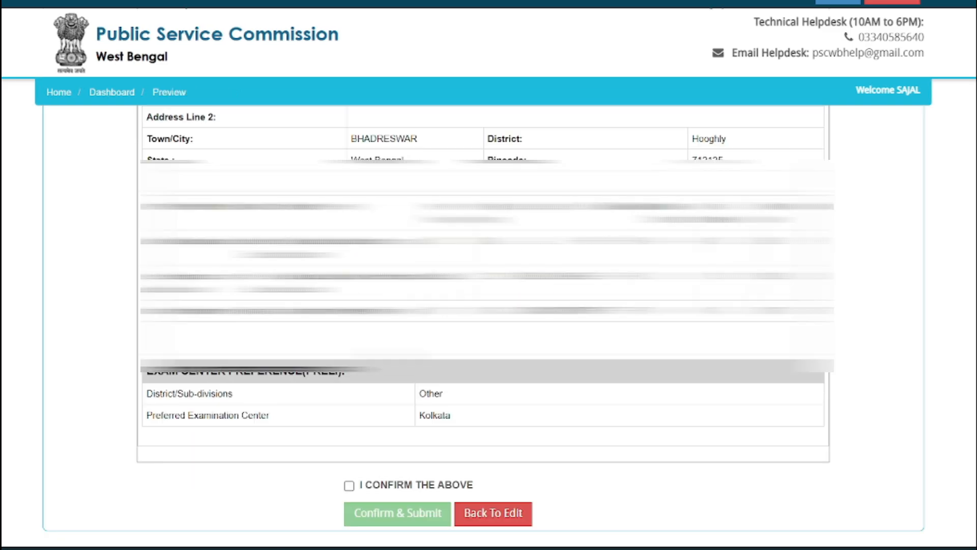
Step: Tick 'I CONFIRM THE ABOVE' and acknowledge the no-further-editing warning
{"action": "left_click", "coordinate": [349, 486]}
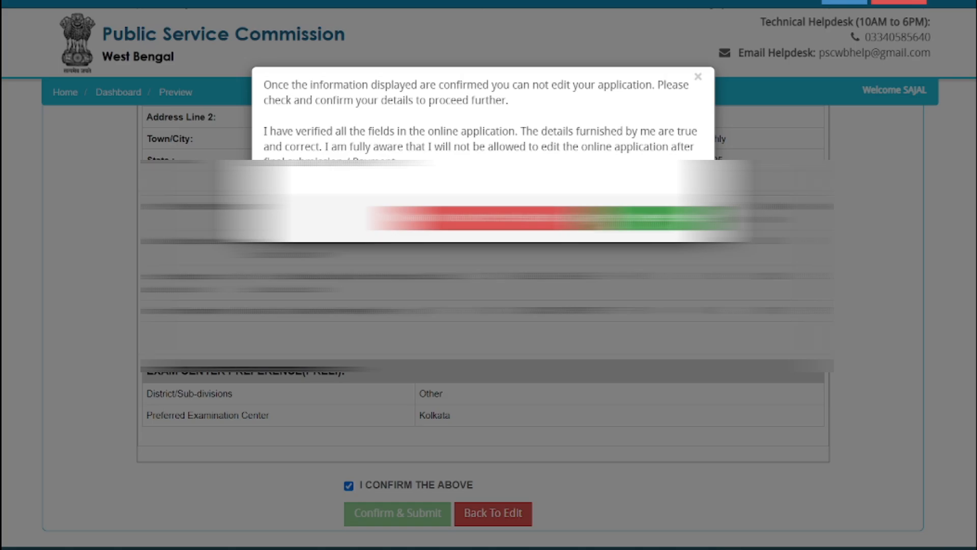
{"action": "left_click", "coordinate": [641, 218]}
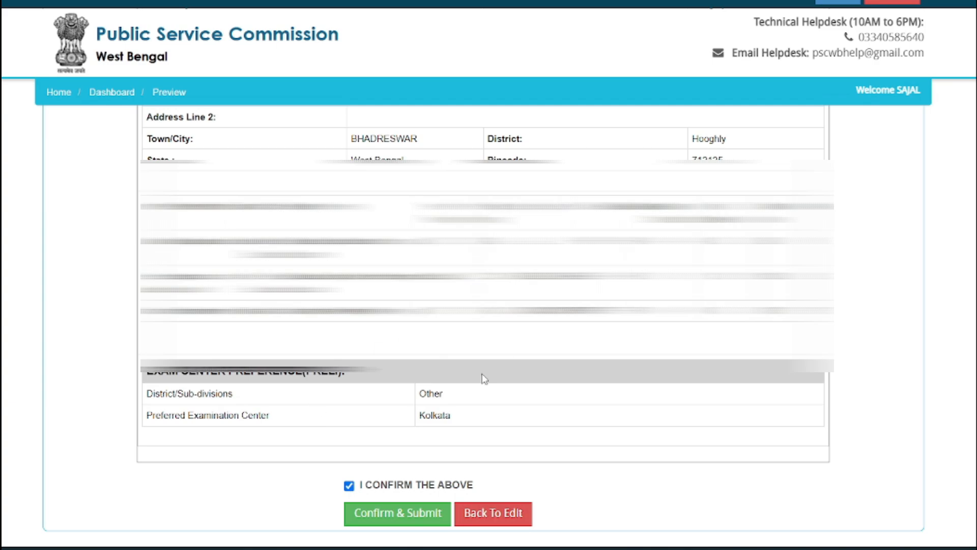
Step: Confirm & Submit, tick the verification and 'I agree' boxes, agree to proceed, and make Final Submission
{"action": "left_click", "coordinate": [396, 515]}
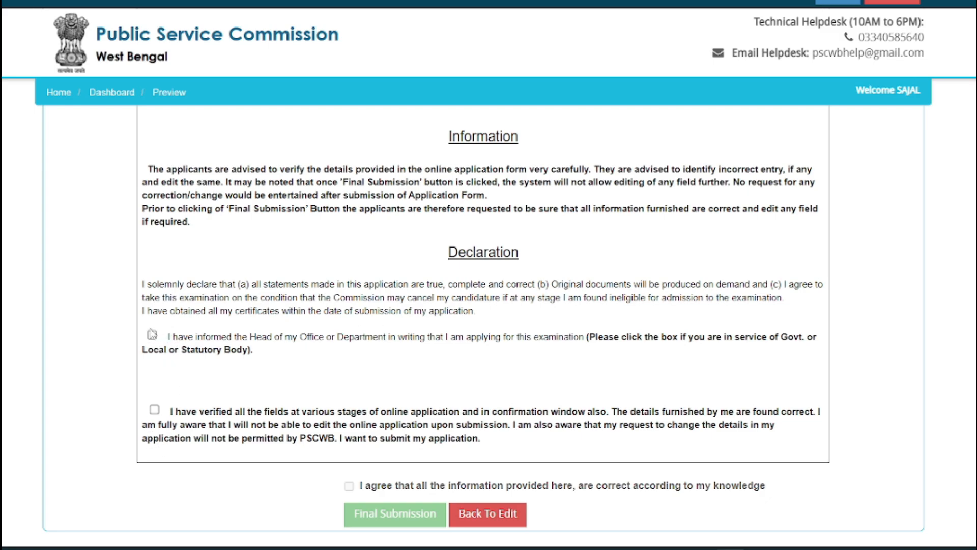
{"action": "left_click", "coordinate": [155, 409]}
{"action": "left_click", "coordinate": [349, 486]}
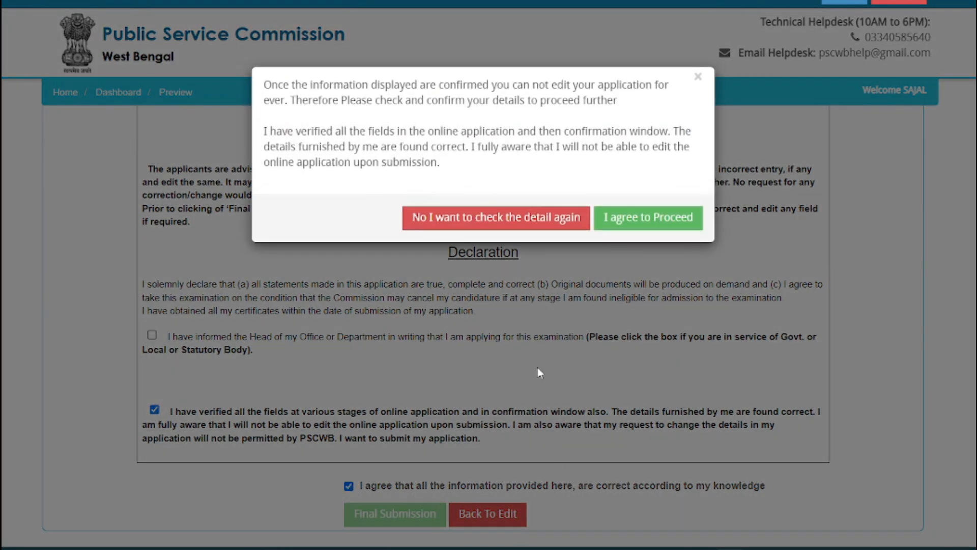
{"action": "left_click", "coordinate": [647, 219]}
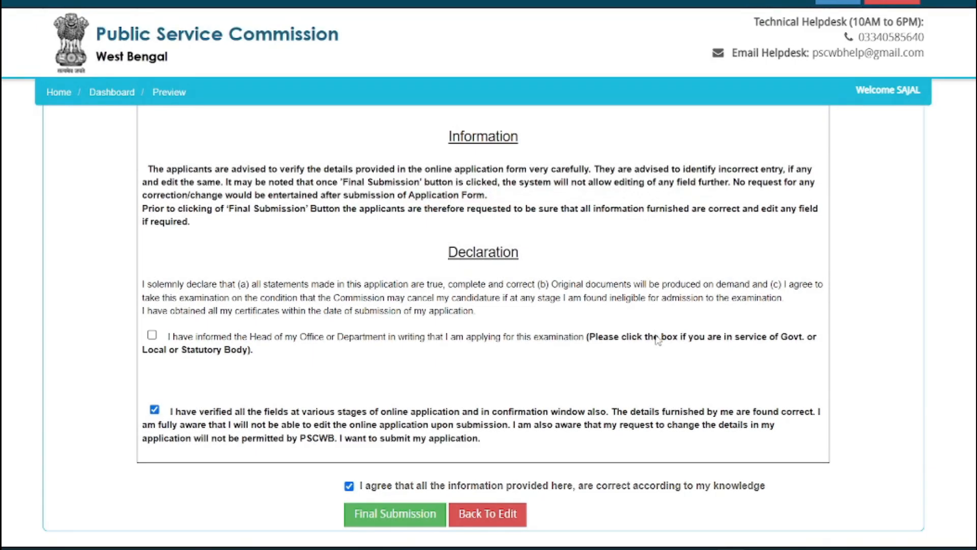
{"action": "left_click", "coordinate": [421, 518]}
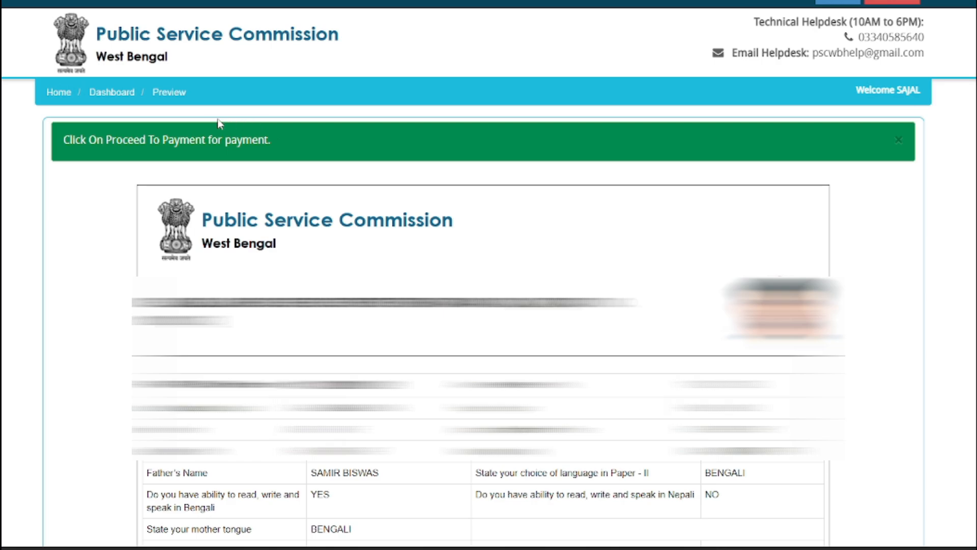
Step: Proceed to payment from the bottom of the submitted application preview
{"action": "scroll", "coordinate": [299, 163], "scroll_direction": "down", "scroll_amount": 15}
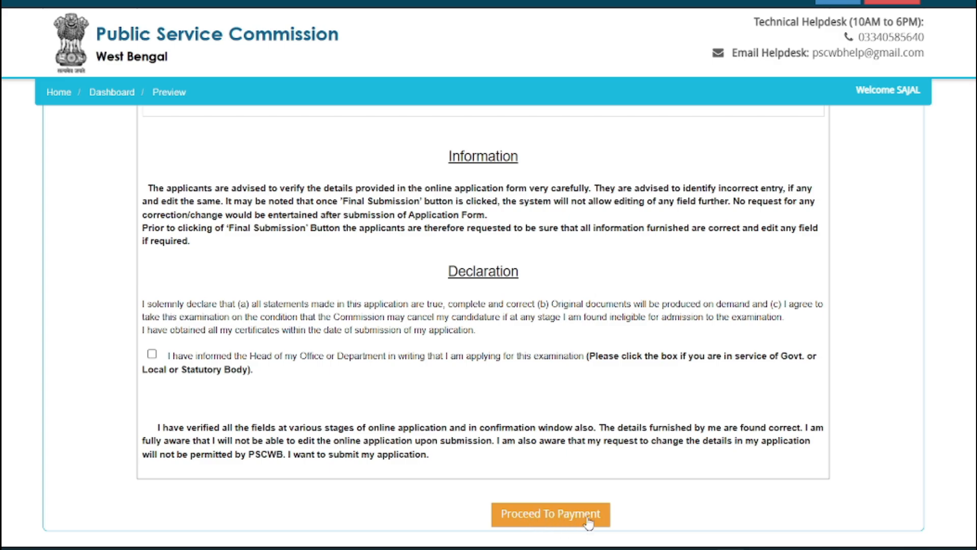
{"action": "left_click", "coordinate": [555, 518]}
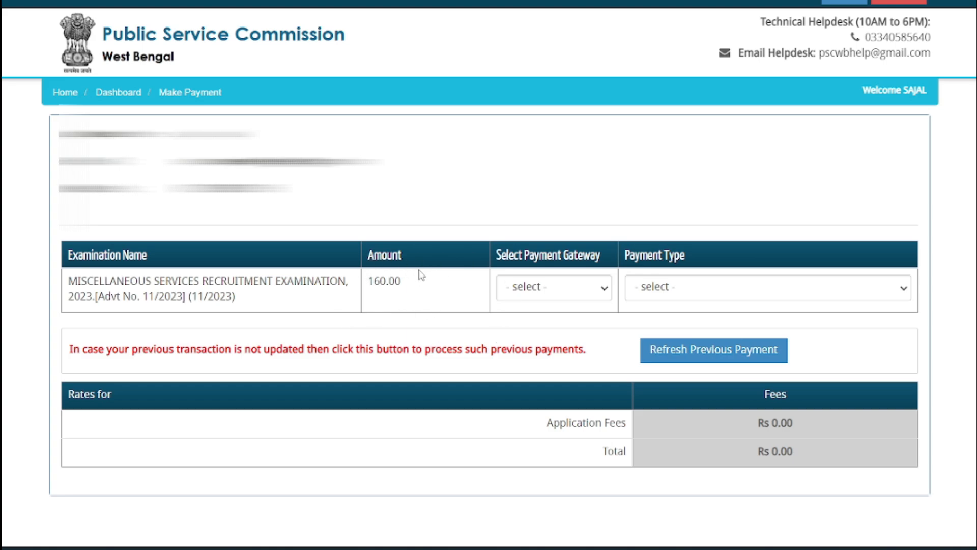
Step: Choose Razorpay gateway, Payment Method type, and NEFT (Net Banking on Others) for the Rs. 165.78 payment
{"action": "left_click", "coordinate": [585, 288]}
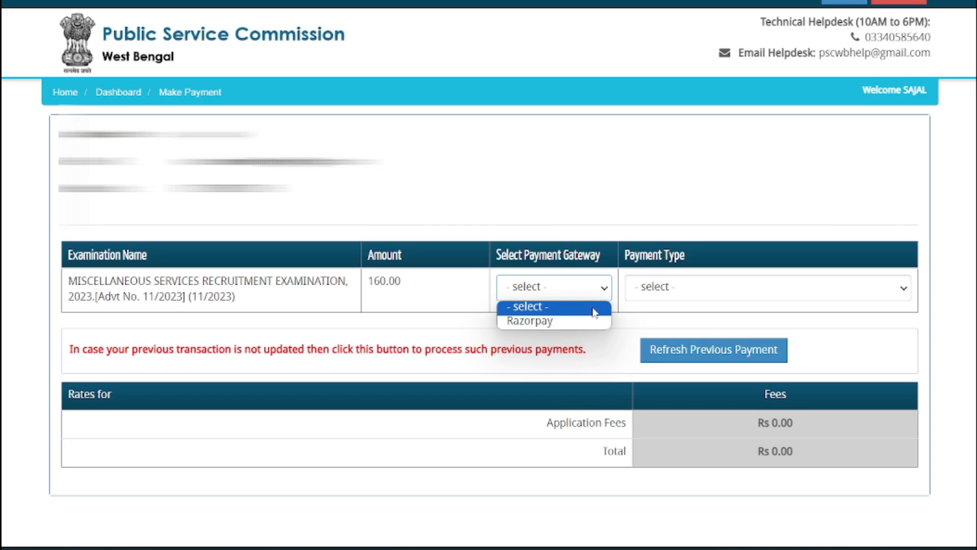
{"action": "left_click", "coordinate": [559, 322]}
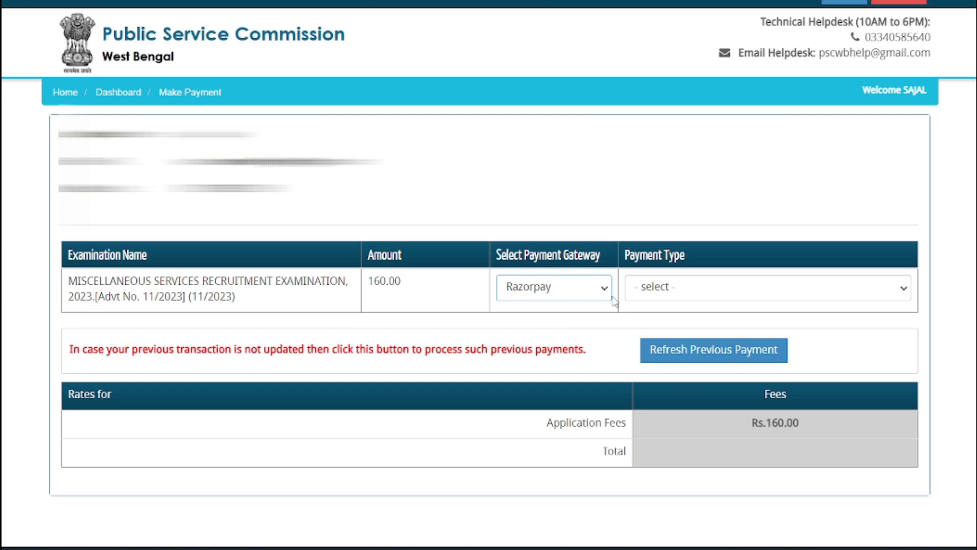
{"action": "left_click", "coordinate": [694, 290]}
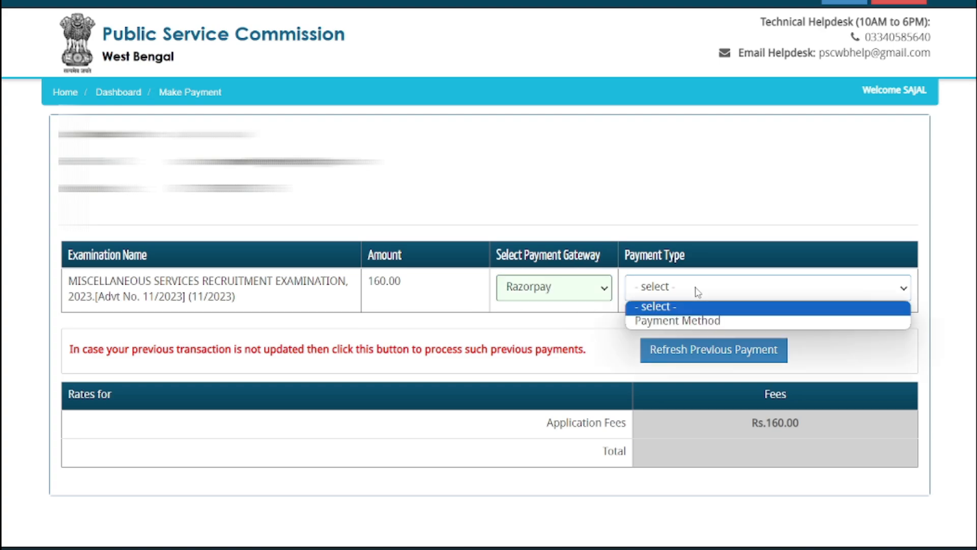
{"action": "left_click", "coordinate": [726, 324]}
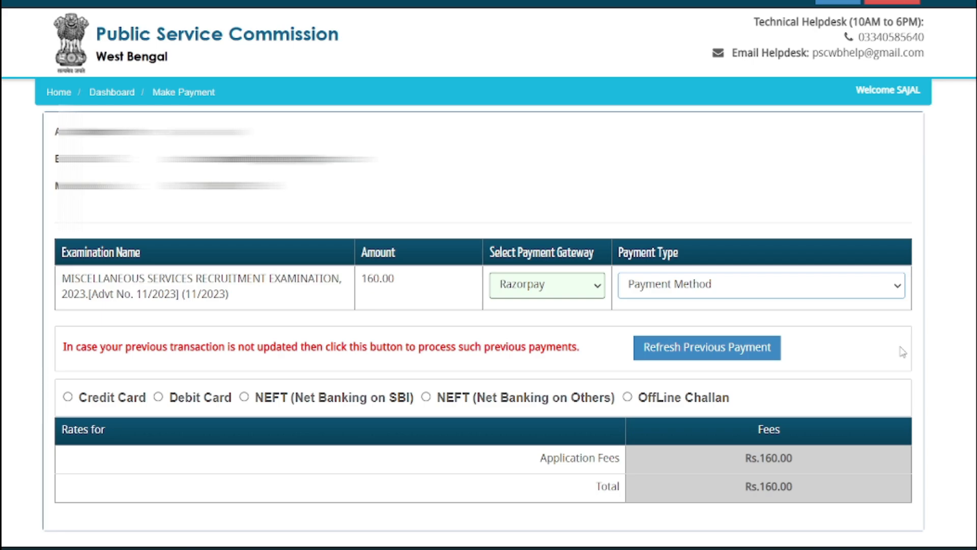
{"action": "left_click", "coordinate": [462, 407]}
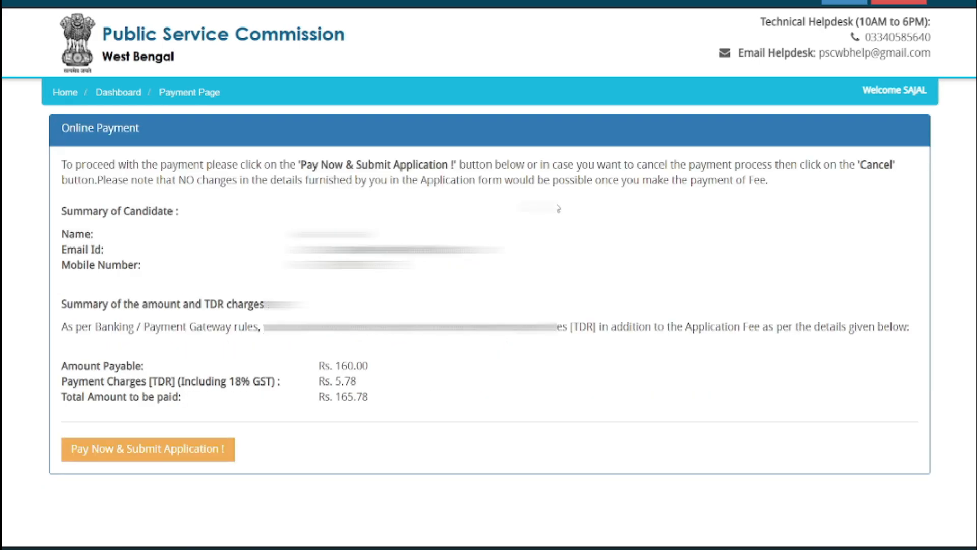